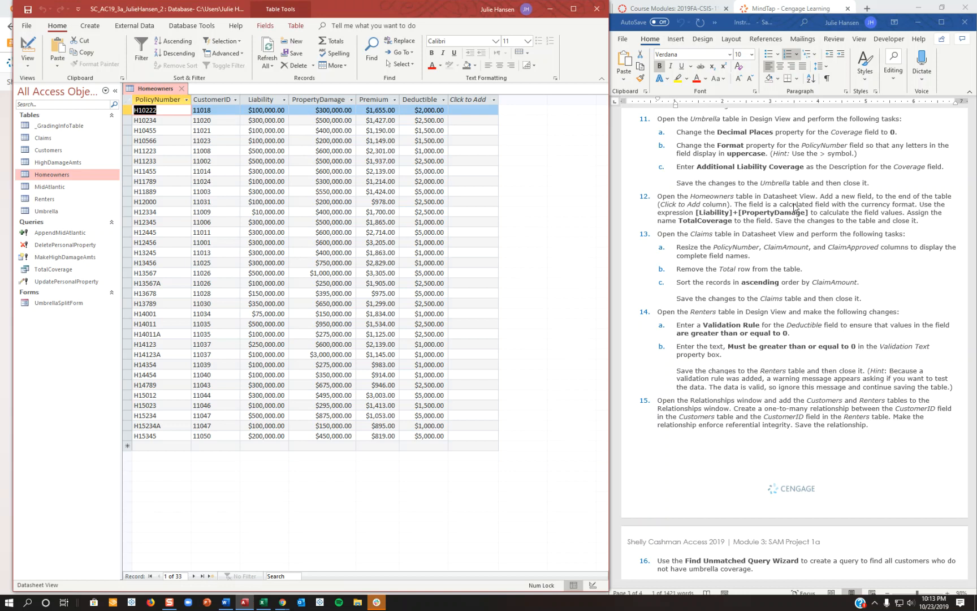
In the Homeowners table's design, add a TotalCoverage field at the end with the Calculated data type.
{"action": "left_click", "coordinate": [28, 48]}
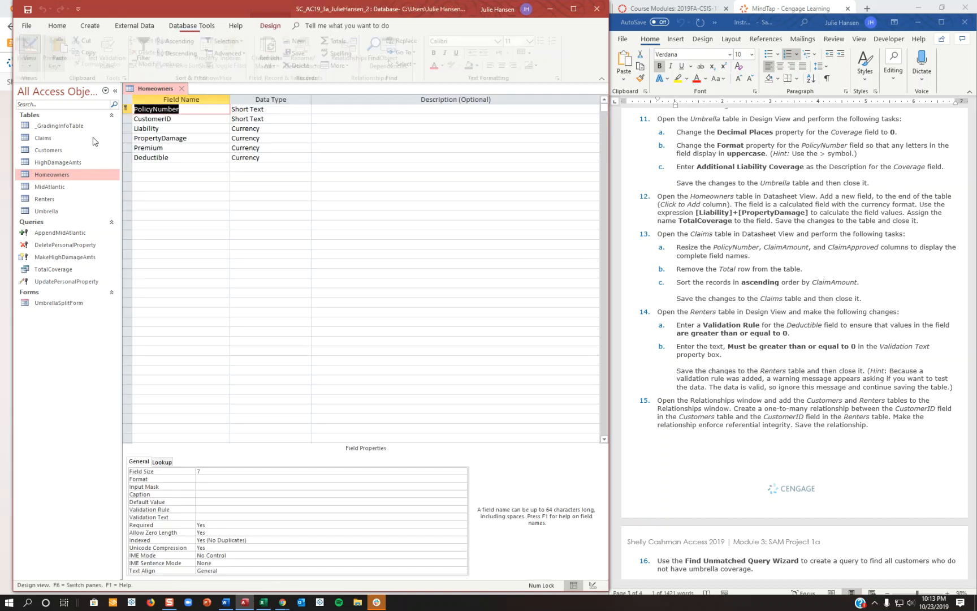
{"action": "left_click", "coordinate": [190, 167]}
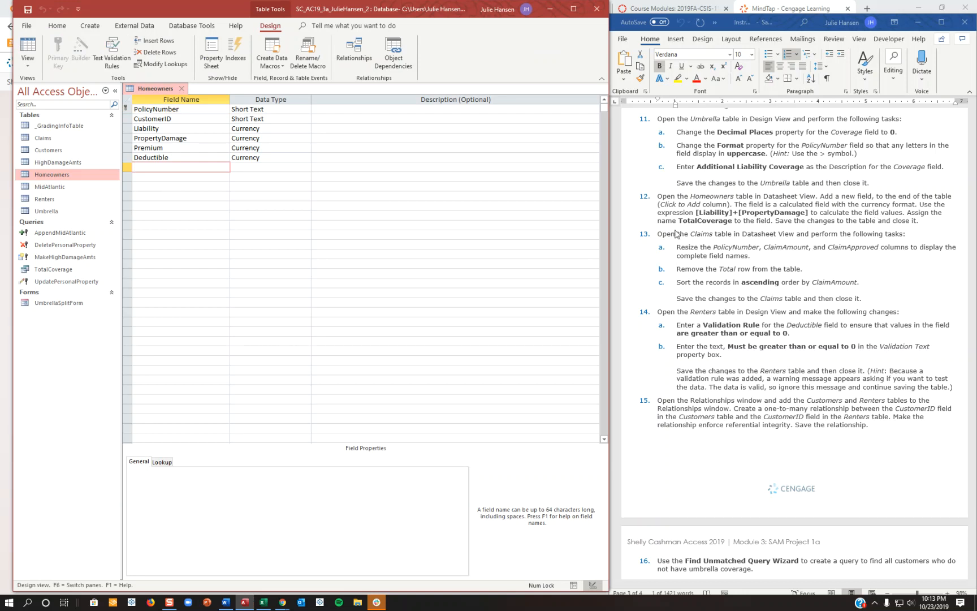
{"action": "type", "text": "TotalCoverage"}
{"action": "key", "text": "Tab"}
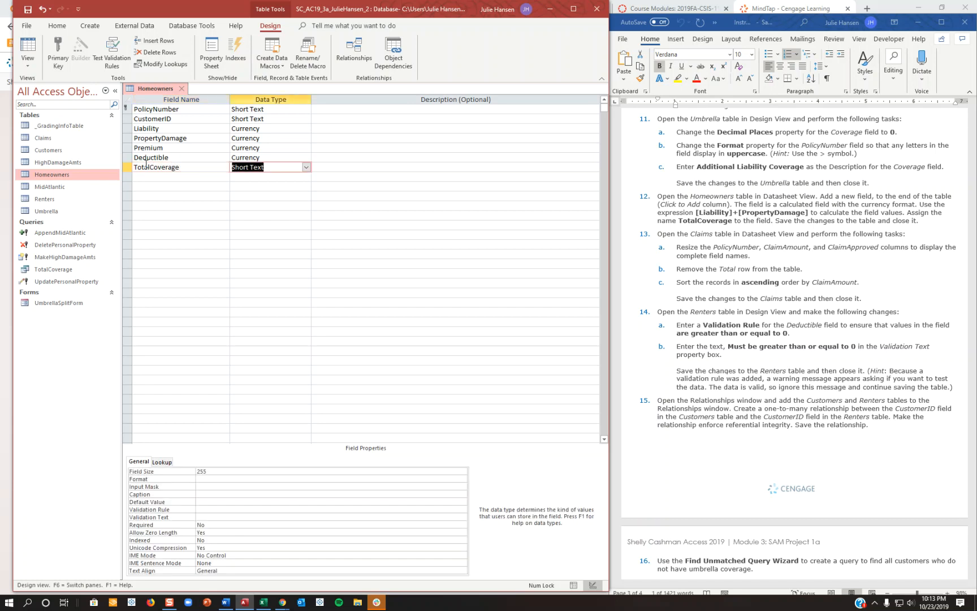
{"action": "left_click", "coordinate": [306, 167]}
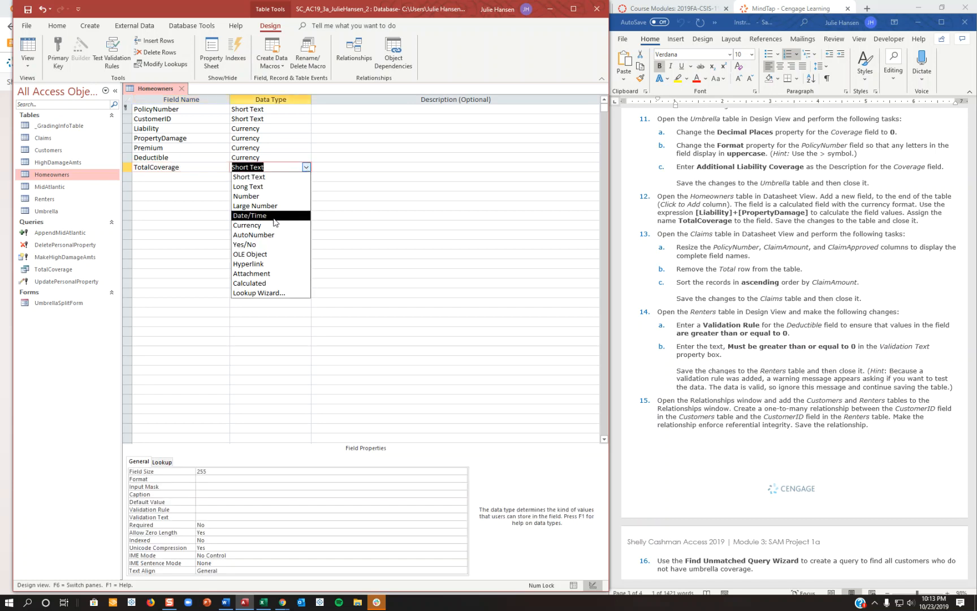
{"action": "left_click", "coordinate": [255, 284]}
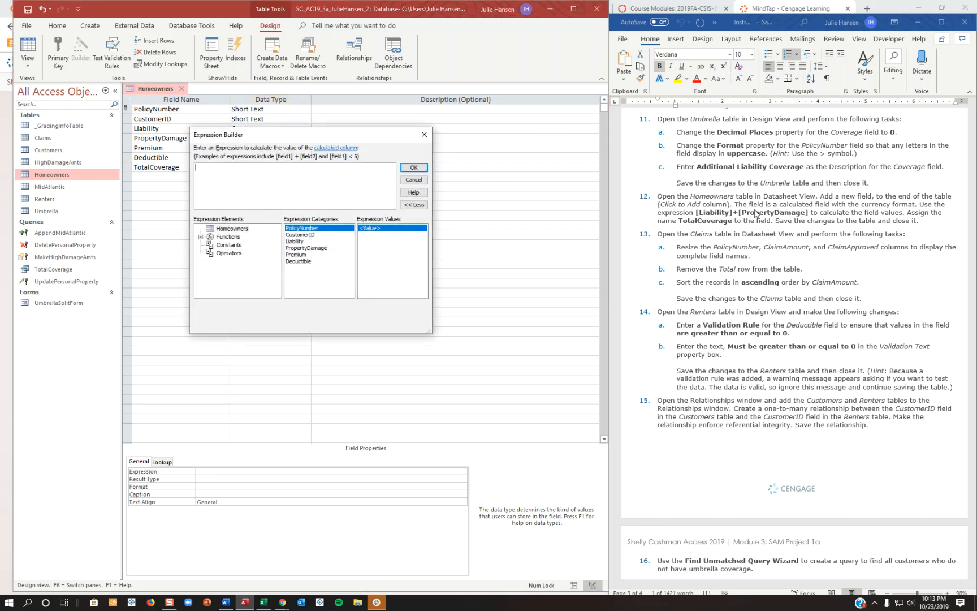
Define the calculated field's expression as [Liability]+[PropertyDamage] and accept it.
{"action": "double_click", "coordinate": [303, 243]}
{"action": "type", "text": "+"}
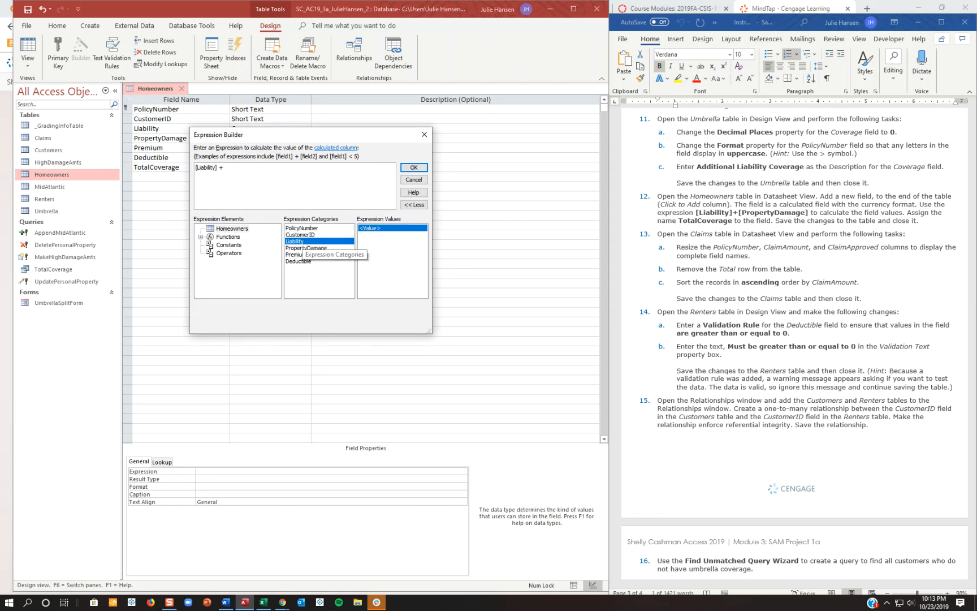
{"action": "double_click", "coordinate": [306, 248]}
{"action": "left_click", "coordinate": [405, 168]}
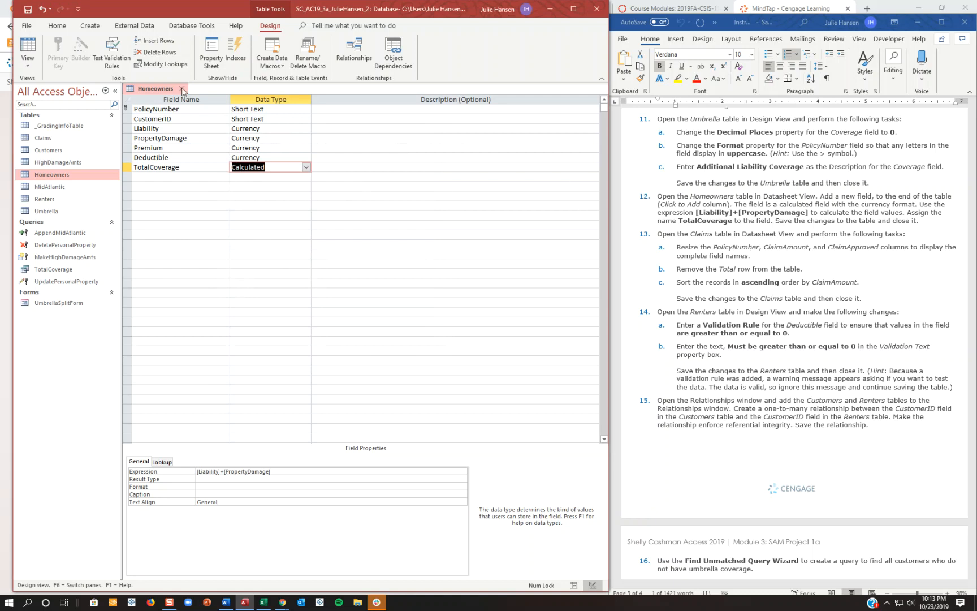
Save the Homeowners table while switching to Datasheet View to check the new column, and close the table.
{"action": "right_click", "coordinate": [138, 91]}
{"action": "left_click", "coordinate": [173, 149]}
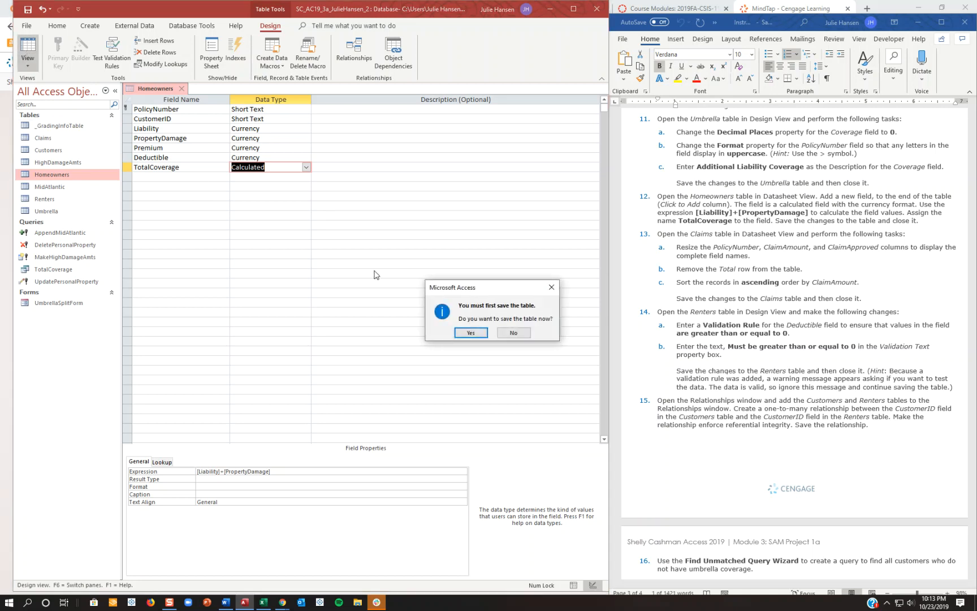
{"action": "left_click", "coordinate": [473, 334]}
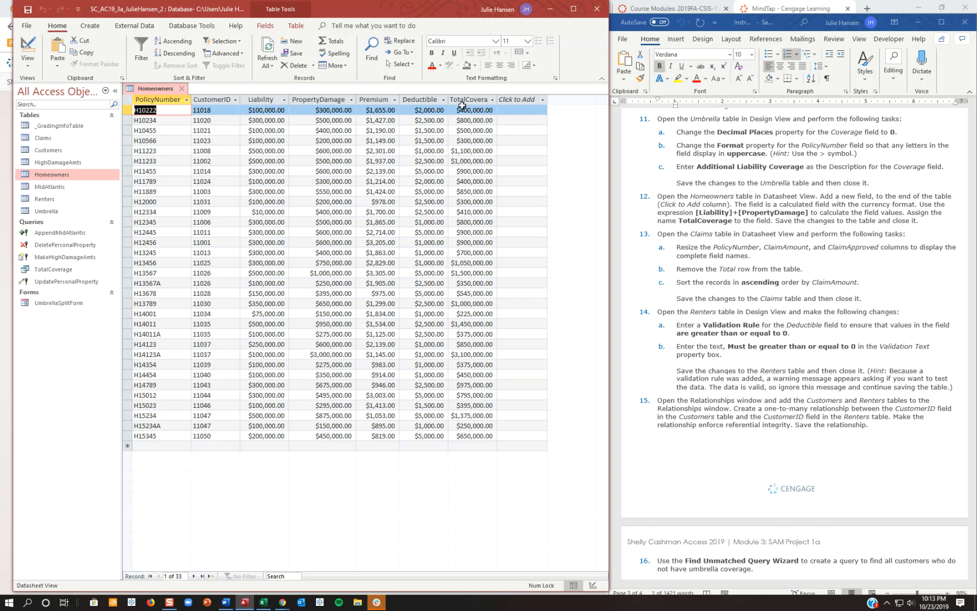
{"action": "right_click", "coordinate": [152, 90]}
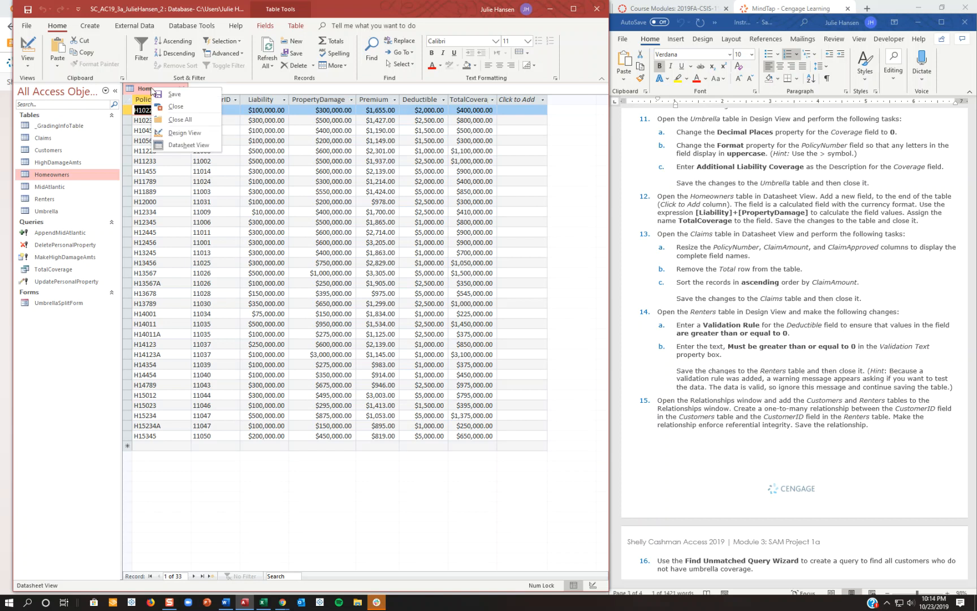
{"action": "left_click", "coordinate": [174, 106]}
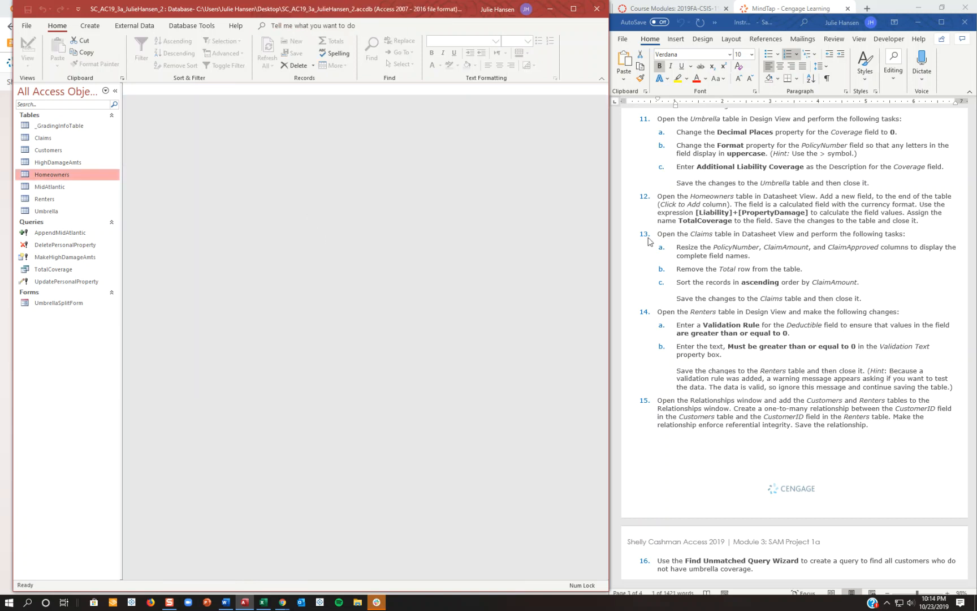
Open the Claims table and widen the PolicyNumber, ClaimAmount and ClaimApproved columns to show their complete field names.
{"action": "double_click", "coordinate": [65, 139]}
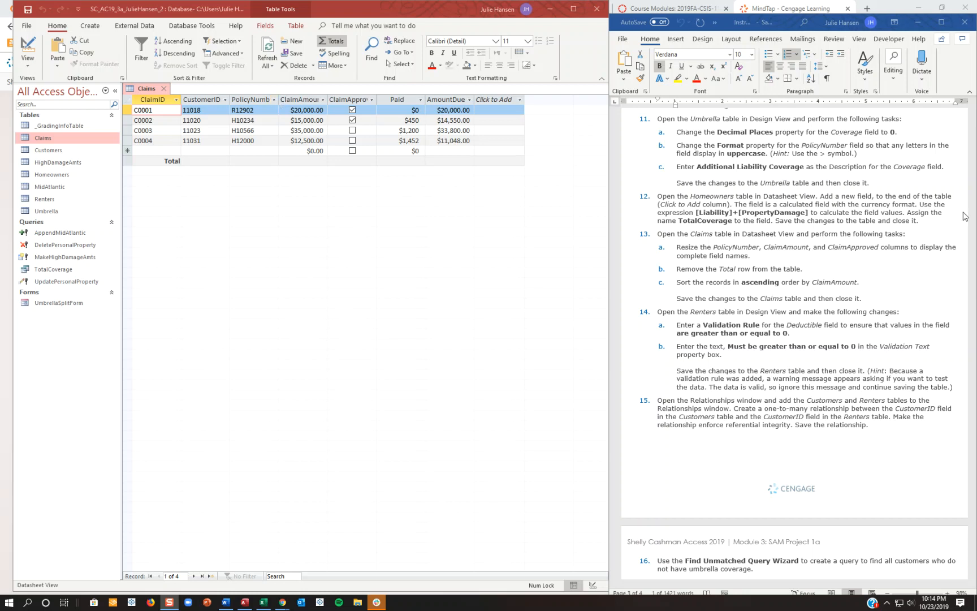
{"action": "left_click", "coordinate": [271, 100]}
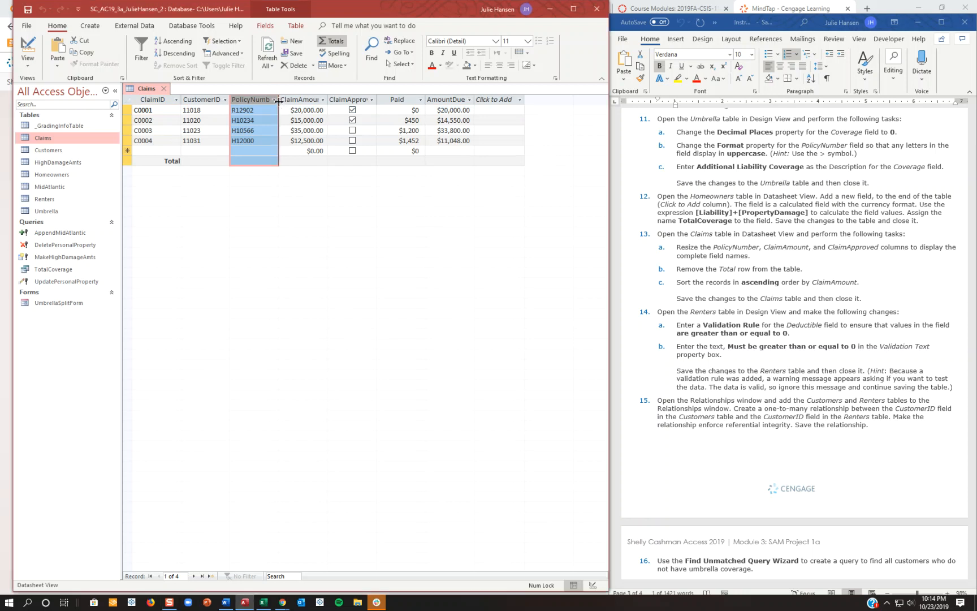
{"action": "left_click_drag", "start_coordinate": [278, 100], "coordinate": [363, 101]}
{"action": "double_click", "coordinate": [363, 100]}
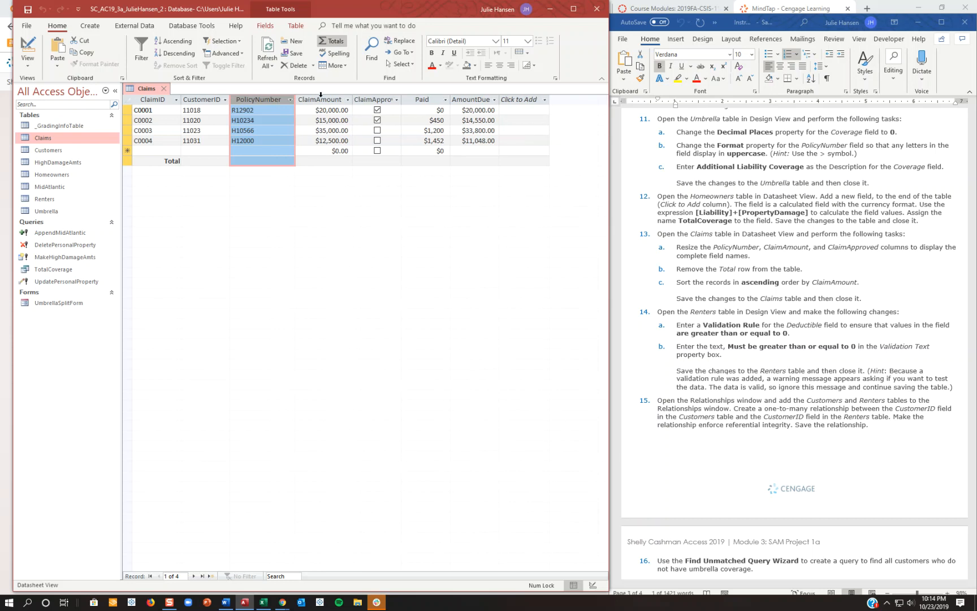
{"action": "double_click", "coordinate": [296, 102]}
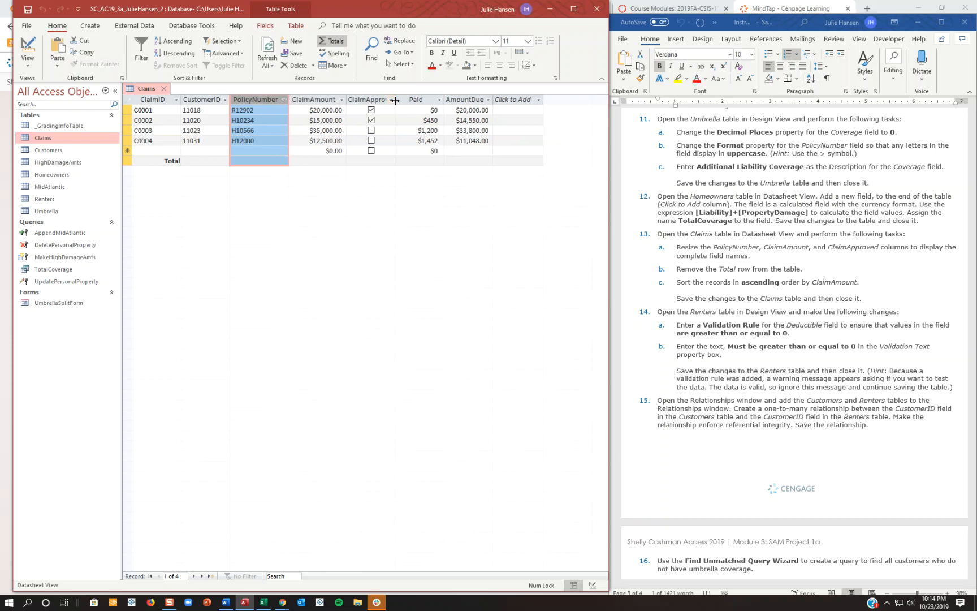
{"action": "double_click", "coordinate": [394, 100]}
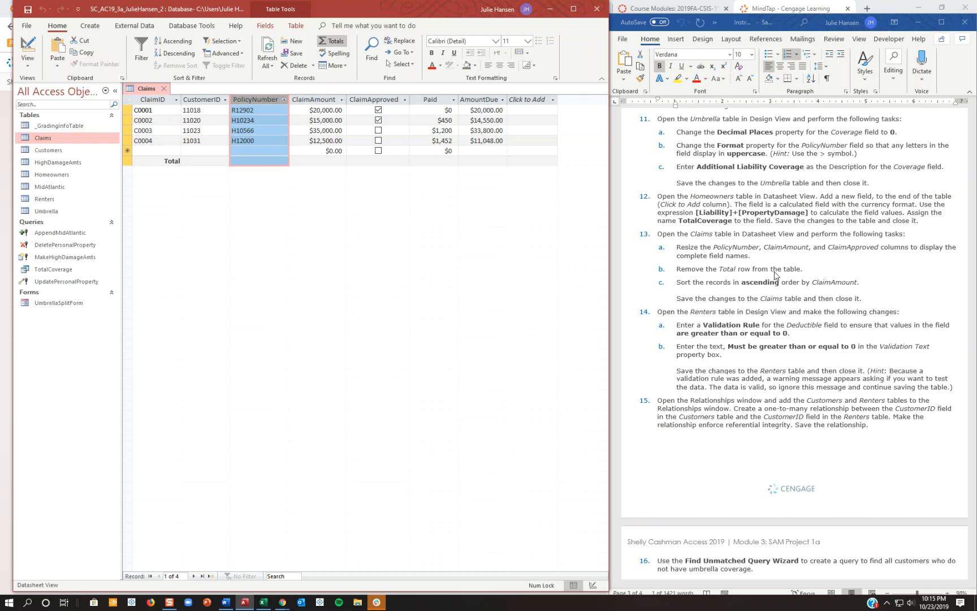
Remove the Total row from the Claims datasheet.
{"action": "left_click", "coordinate": [132, 161]}
{"action": "right_click", "coordinate": [132, 160]}
{"action": "left_click", "coordinate": [278, 261]}
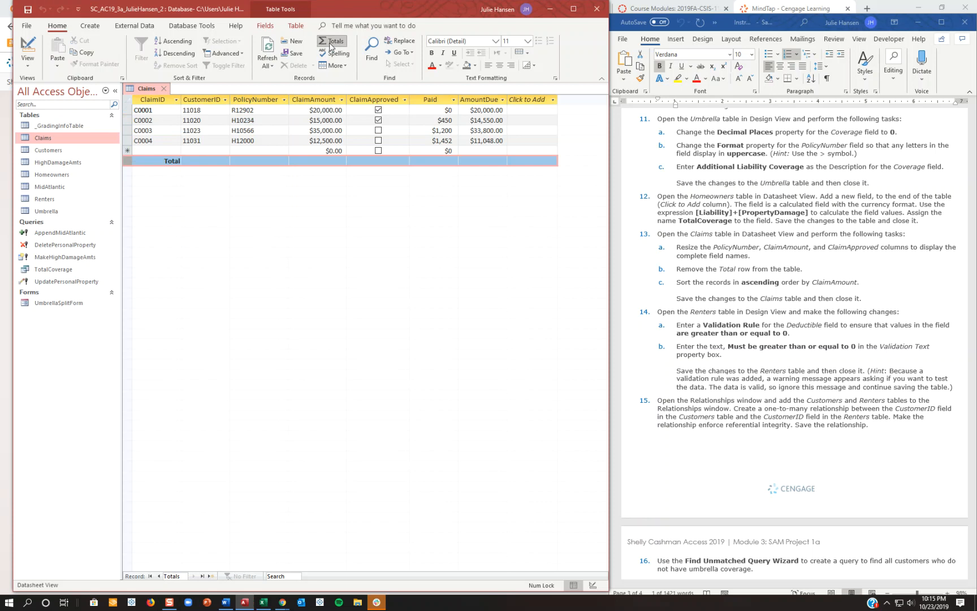
{"action": "left_click", "coordinate": [331, 43]}
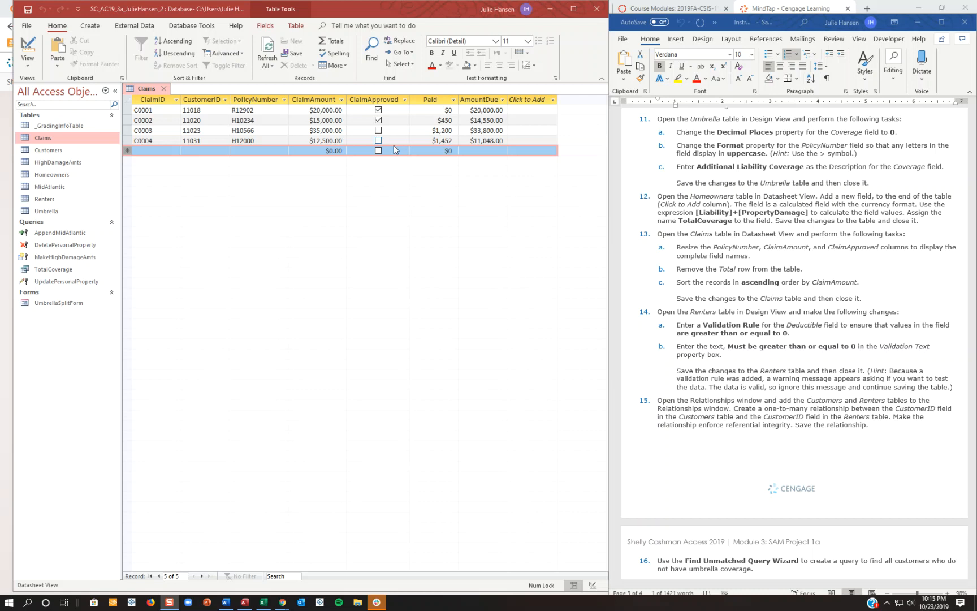
Sort the Claims records in ascending order by ClaimAmount.
{"action": "left_click", "coordinate": [324, 101]}
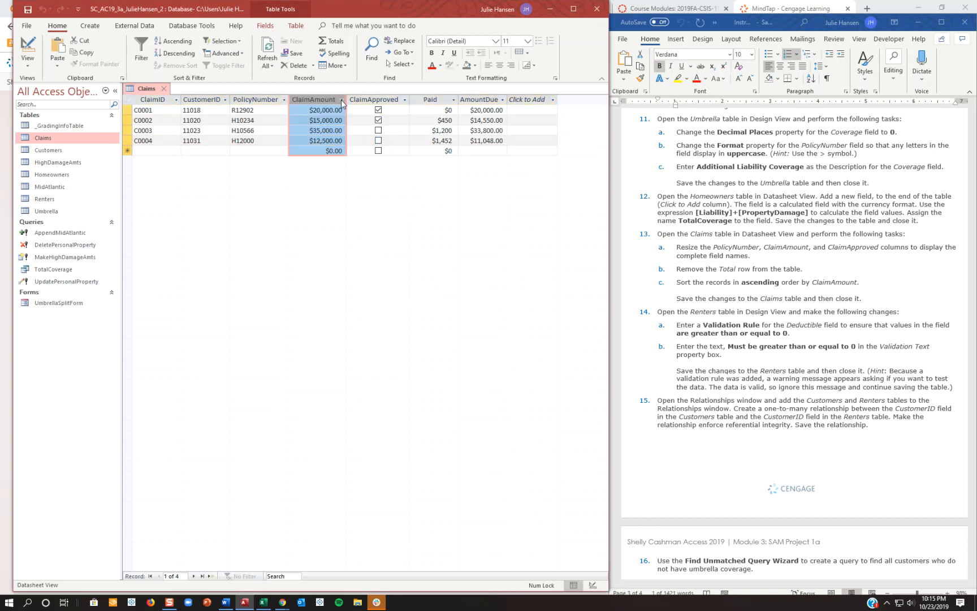
{"action": "left_click", "coordinate": [342, 99]}
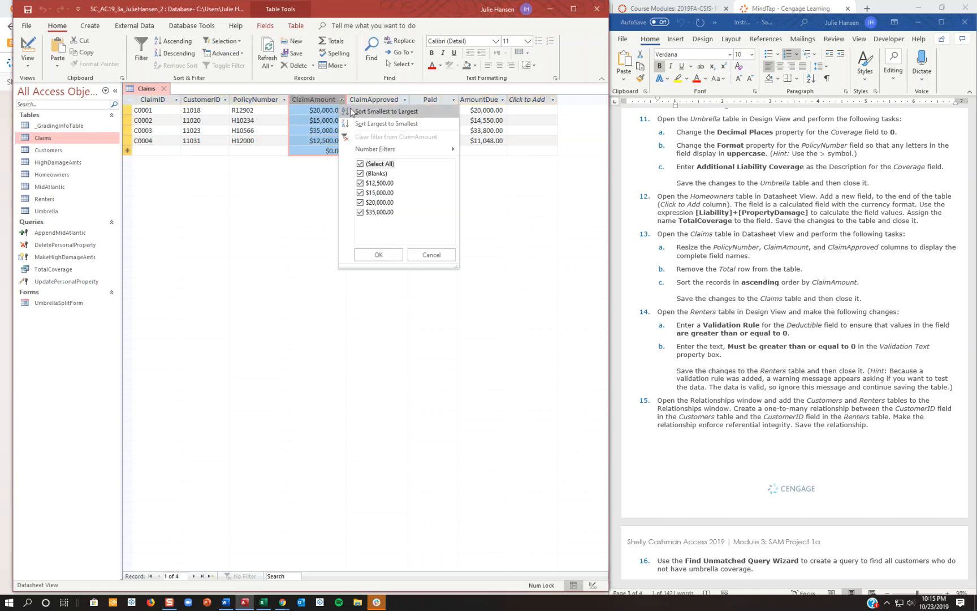
{"action": "left_click", "coordinate": [350, 112]}
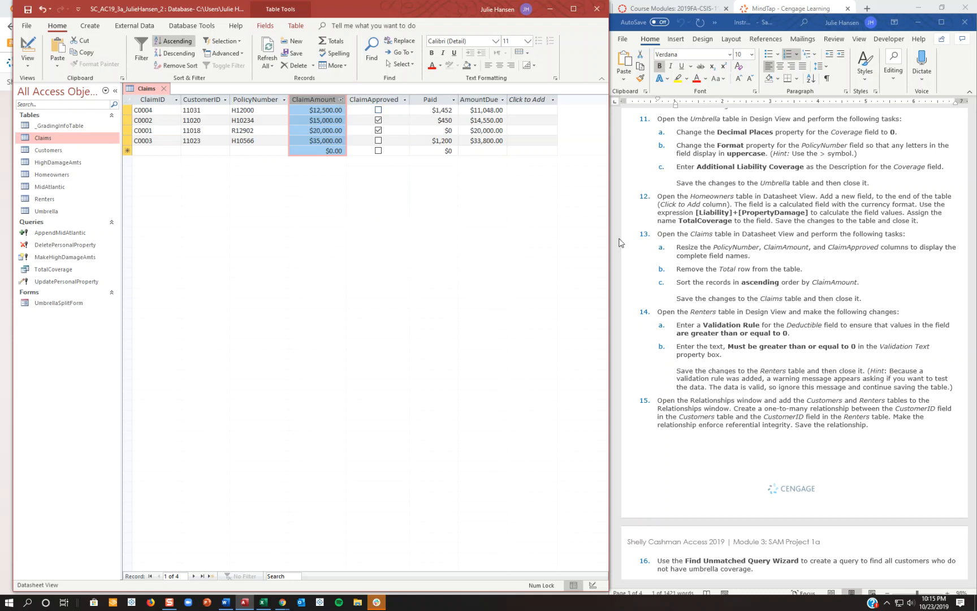
Save the changes to the Claims table and close it.
{"action": "right_click", "coordinate": [134, 90]}
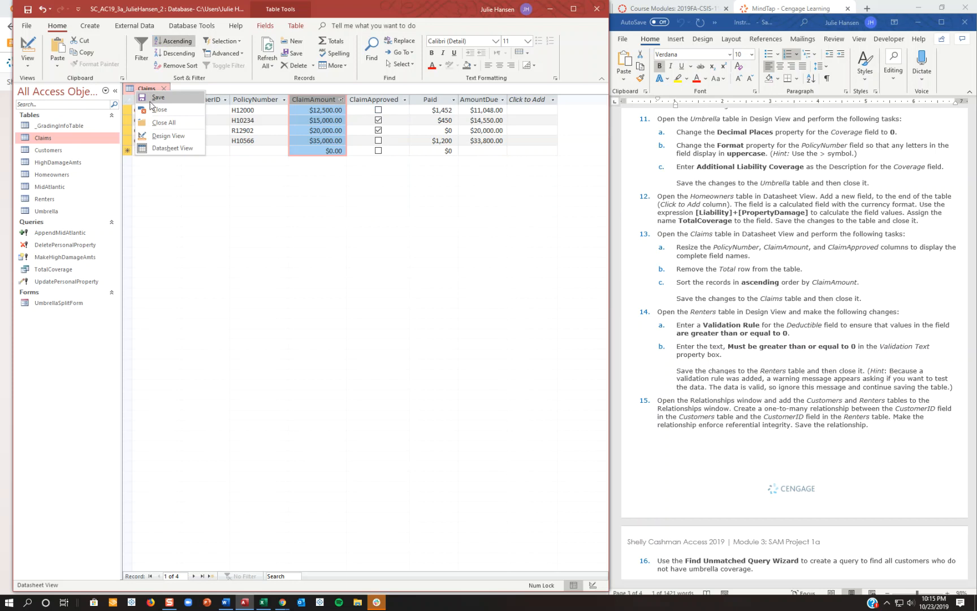
{"action": "left_click", "coordinate": [150, 101]}
{"action": "right_click", "coordinate": [150, 90]}
{"action": "left_click", "coordinate": [165, 113]}
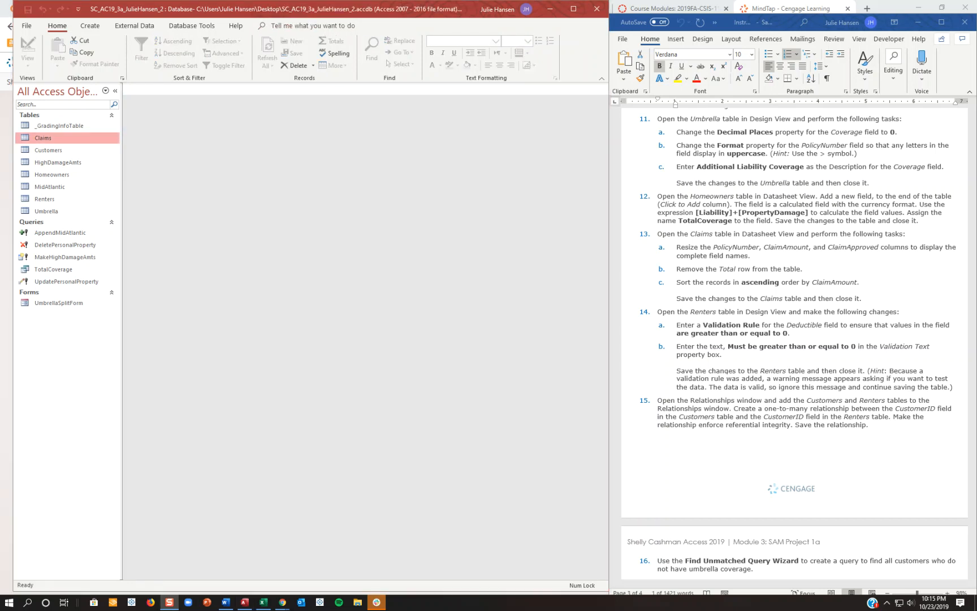
Open the Renters table in Design View and set the Deductible field's validation rule to >=0.
{"action": "double_click", "coordinate": [51, 199]}
{"action": "left_click", "coordinate": [26, 50]}
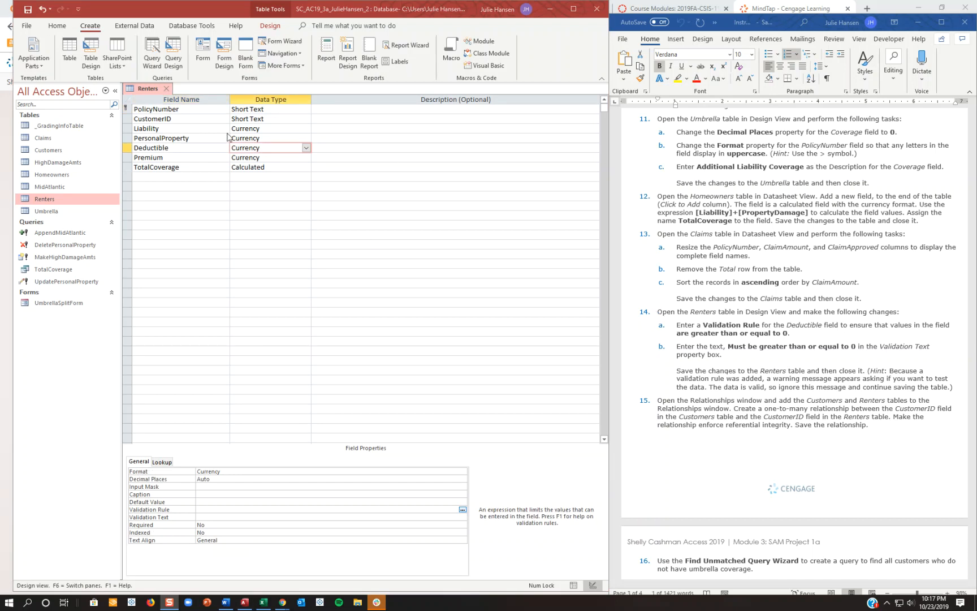
{"action": "left_click", "coordinate": [174, 147]}
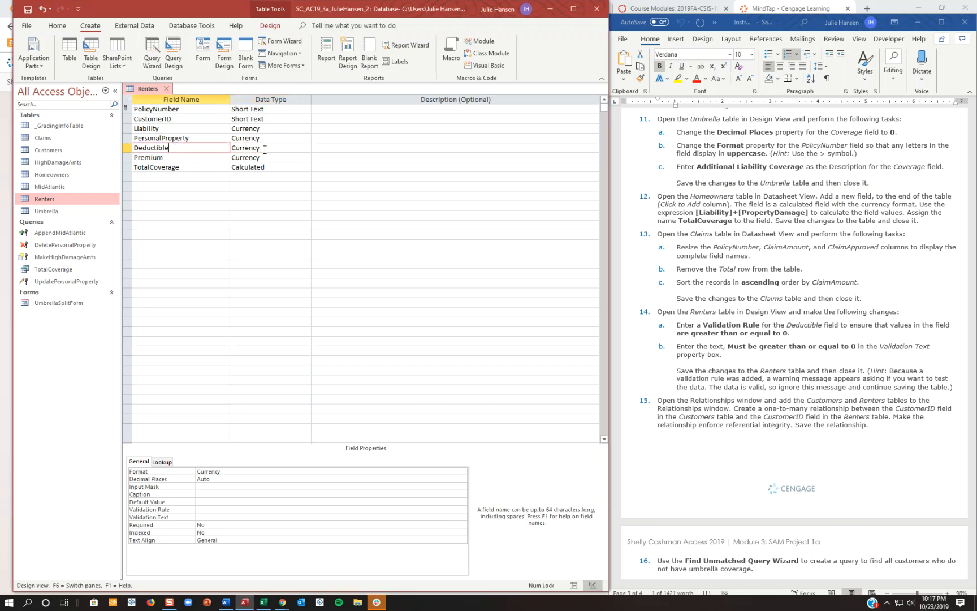
{"action": "left_click", "coordinate": [248, 509]}
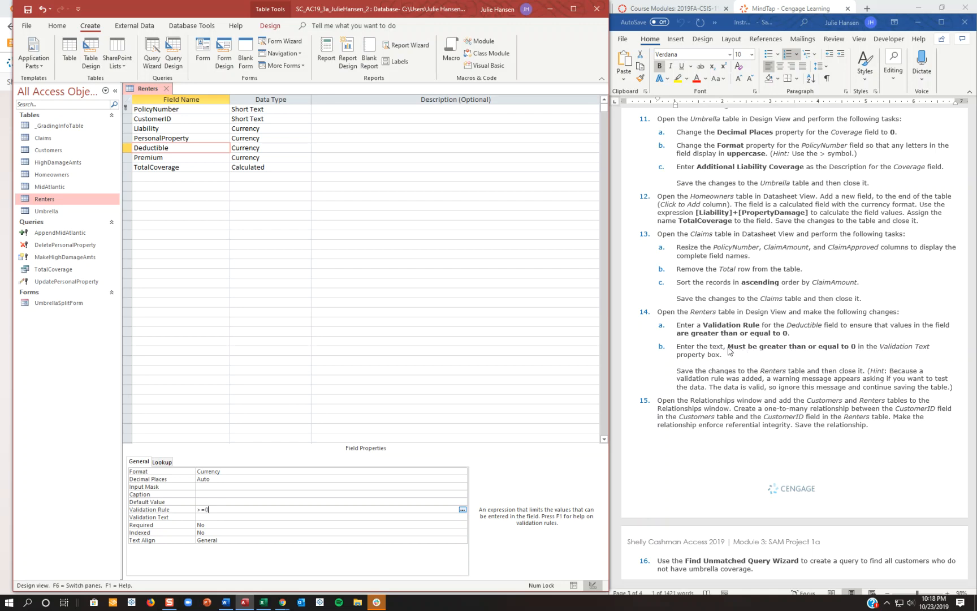
Copy "Must be greater than or equal to 0" from the Word instructions into the Deductible field's validation text.
{"action": "left_click", "coordinate": [803, 341]}
{"action": "left_click_drag", "start_coordinate": [859, 347], "coordinate": [744, 347]}
{"action": "key", "text": "ctrl+c"}
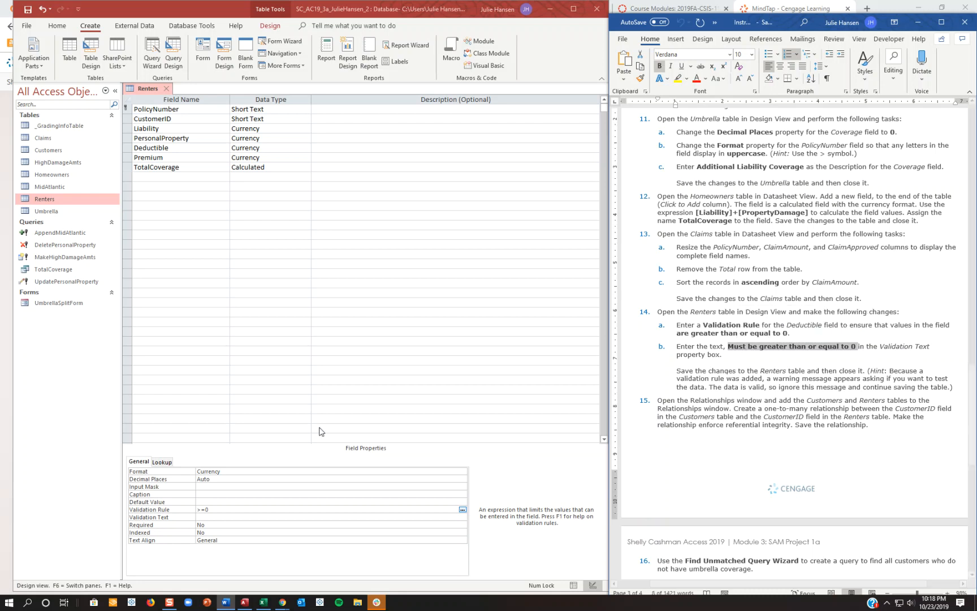
{"action": "left_click", "coordinate": [207, 517]}
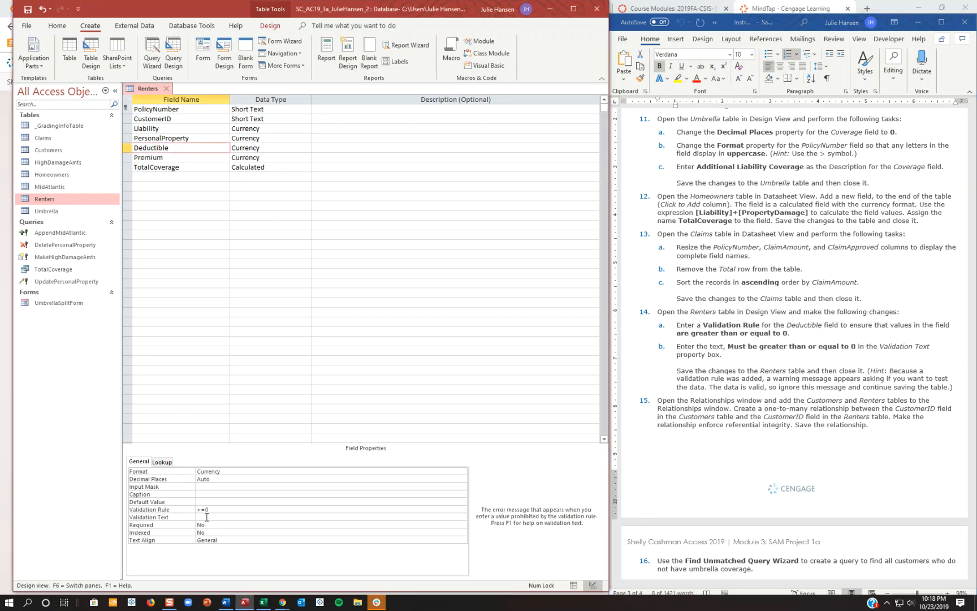
{"action": "key", "text": "ctrl+v"}
Save the Renters table, agreeing to test existing data against the new rule, and close the table.
{"action": "right_click", "coordinate": [148, 89]}
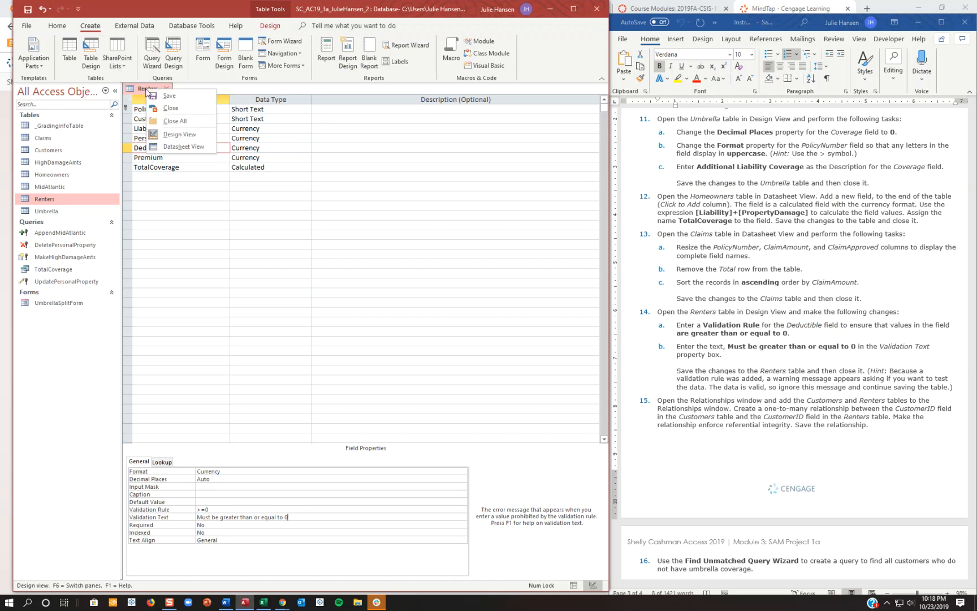
{"action": "left_click", "coordinate": [153, 99]}
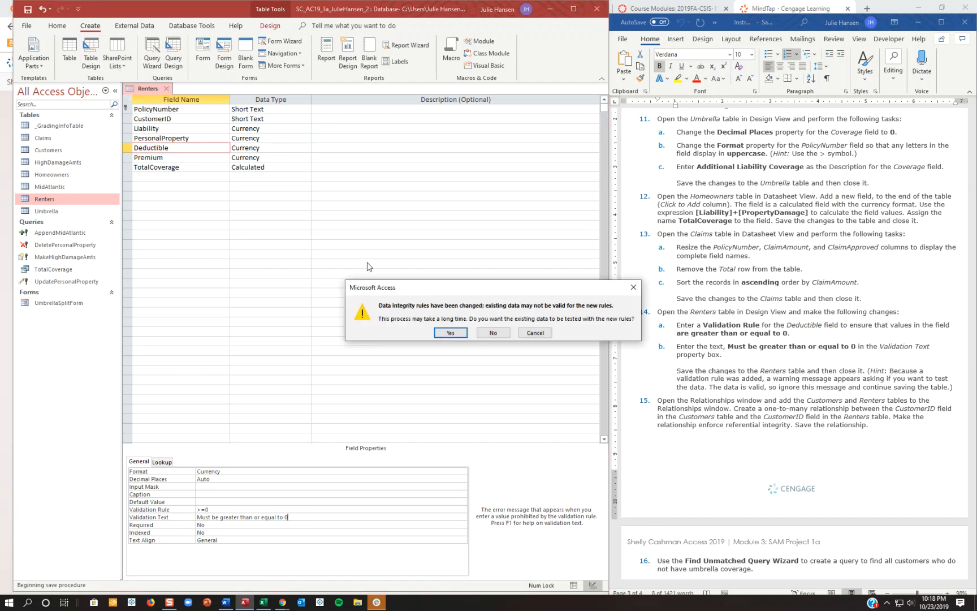
{"action": "left_click", "coordinate": [451, 334]}
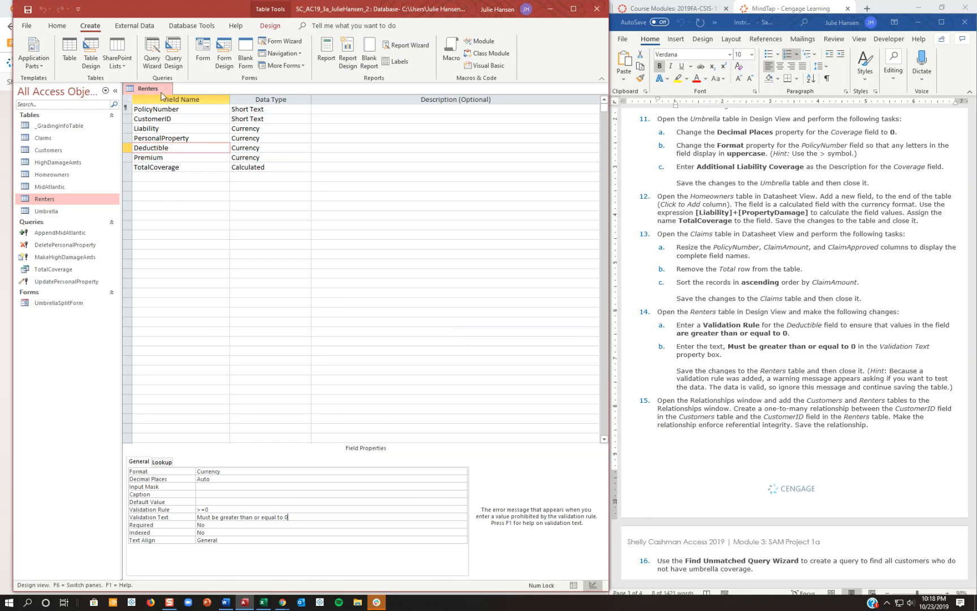
{"action": "right_click", "coordinate": [130, 91]}
{"action": "left_click", "coordinate": [153, 114]}
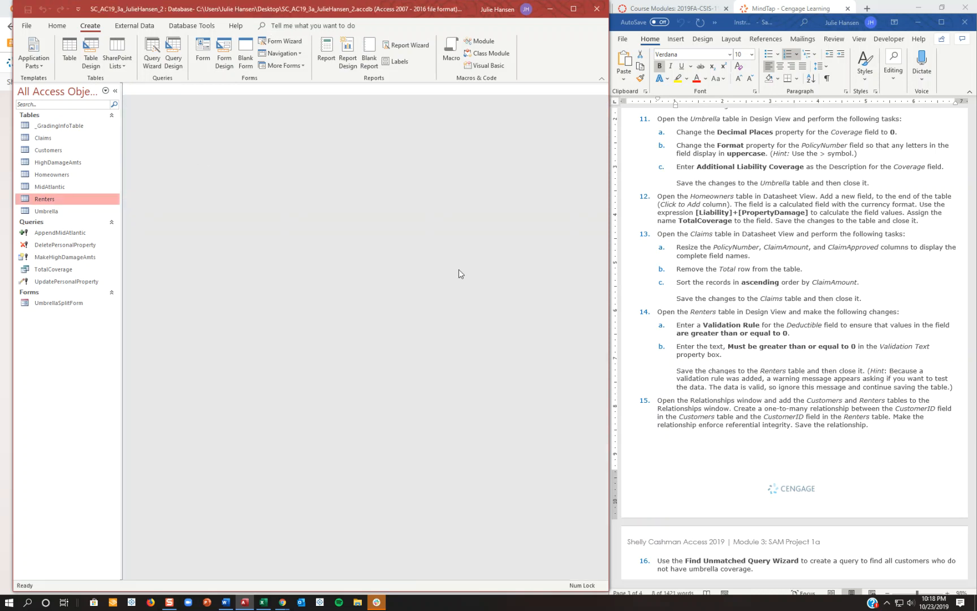
Open the Relationships window and add the Customers and Renters tables to it.
{"action": "scroll", "coordinate": [691, 384], "scroll_direction": "down", "scroll_amount": 1}
{"action": "scroll", "coordinate": [690, 383], "scroll_direction": "down", "scroll_amount": 5}
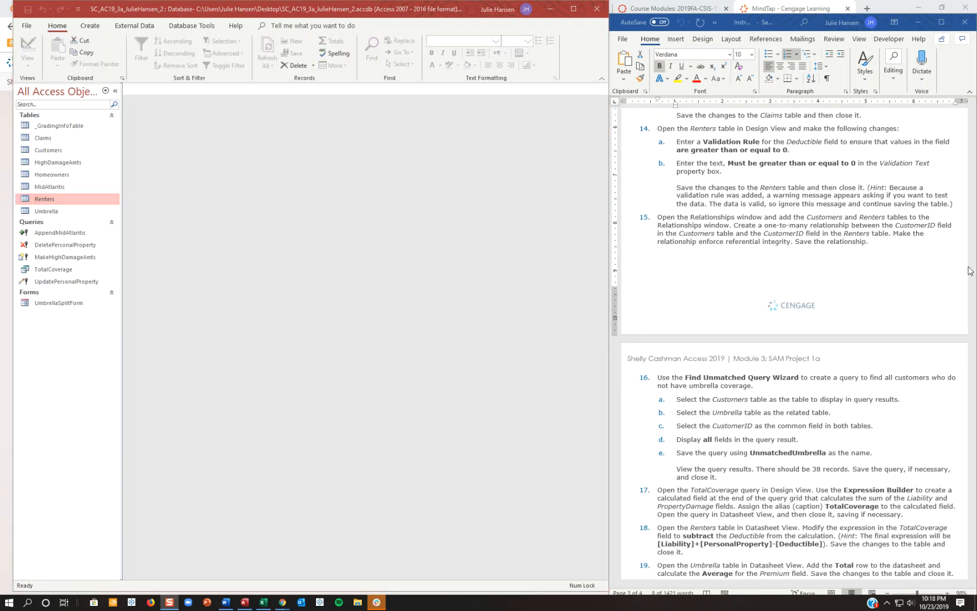
{"action": "left_click", "coordinate": [194, 26]}
{"action": "left_click", "coordinate": [140, 51]}
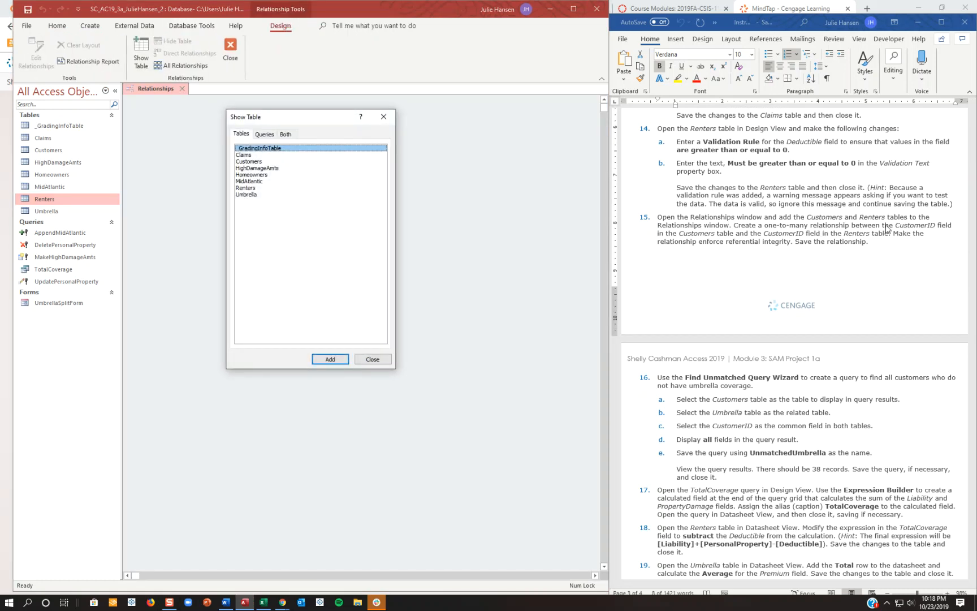
{"action": "double_click", "coordinate": [254, 163]}
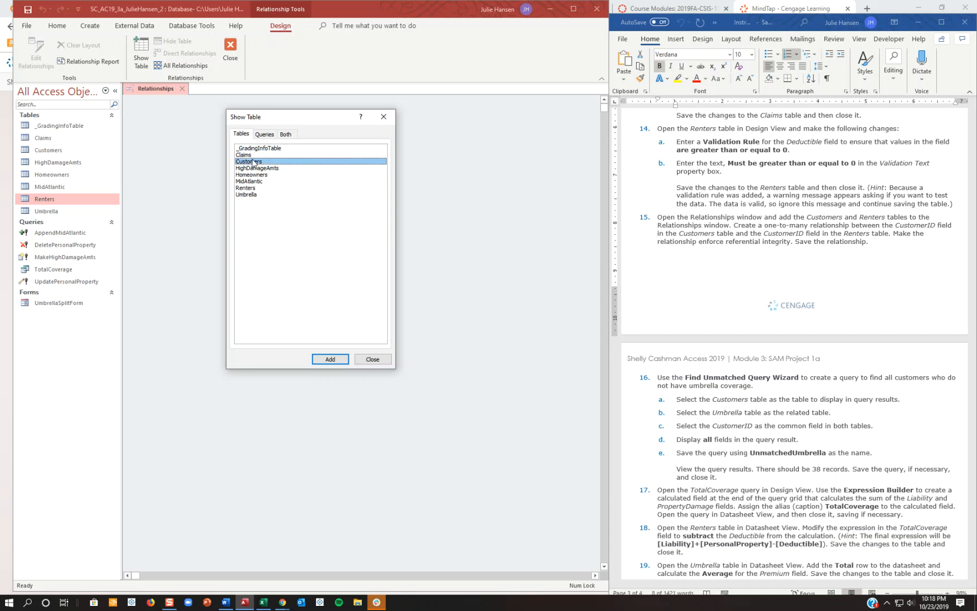
{"action": "double_click", "coordinate": [260, 187]}
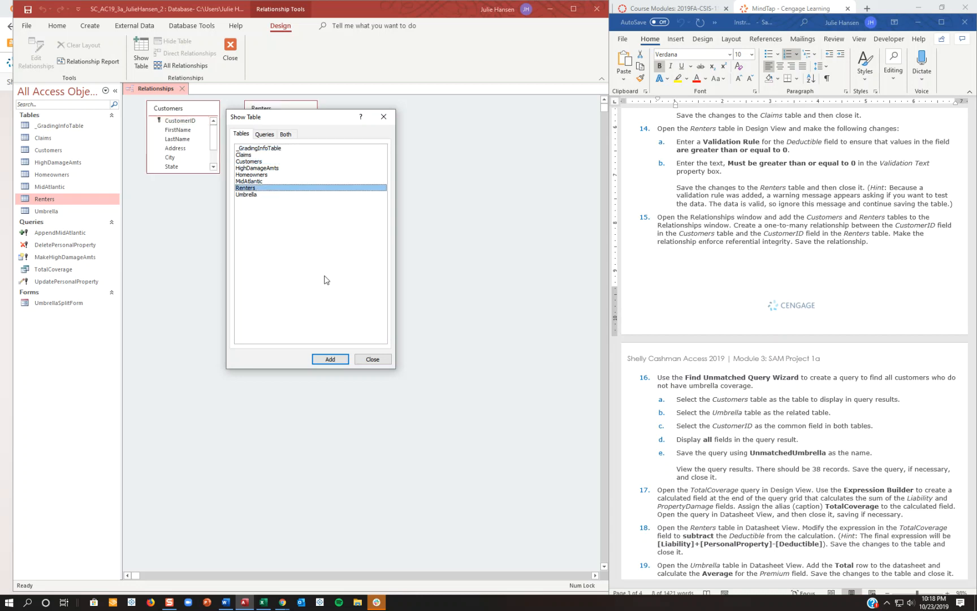
{"action": "left_click", "coordinate": [373, 361]}
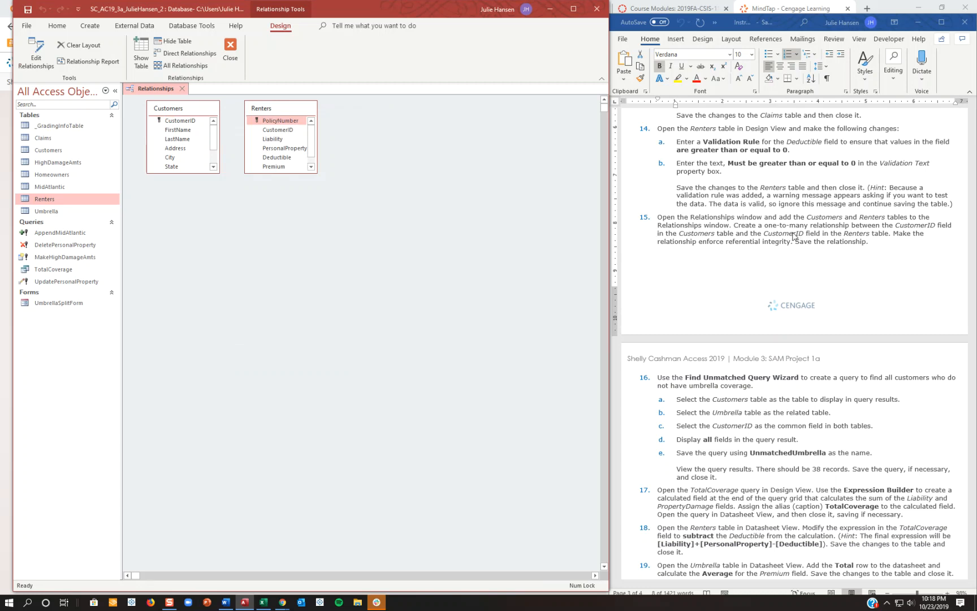
Create a one-to-many relationship from CustomerID in Customers to CustomerID in Renters, enforcing referential integrity.
{"action": "left_click", "coordinate": [193, 122]}
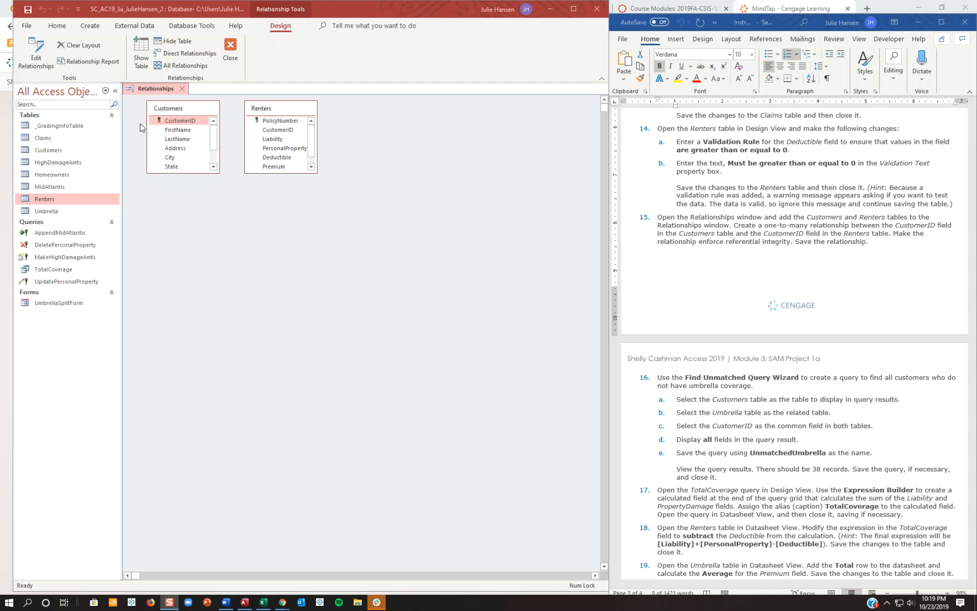
{"action": "left_click_drag", "start_coordinate": [174, 124], "coordinate": [267, 129]}
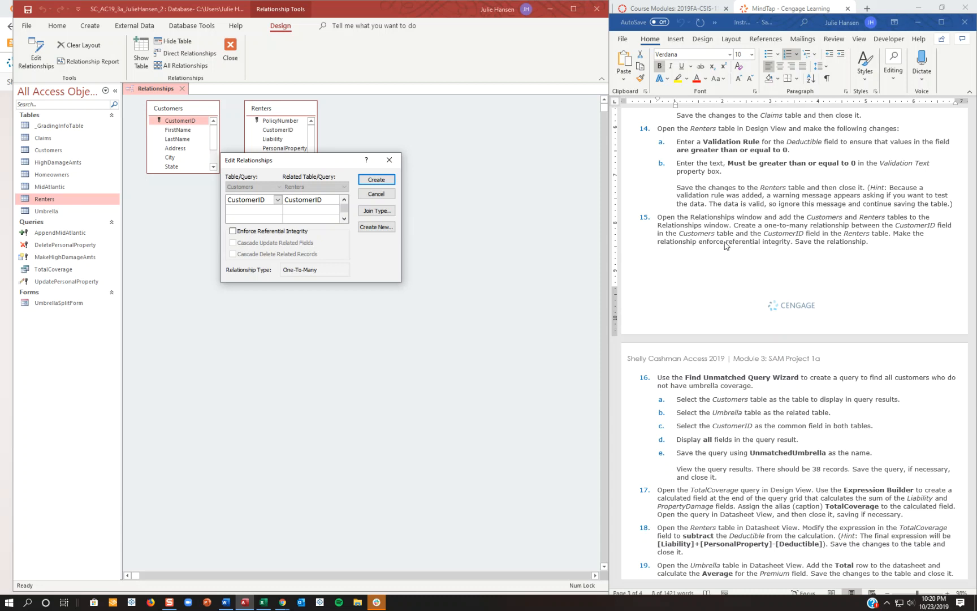
{"action": "left_click", "coordinate": [233, 231]}
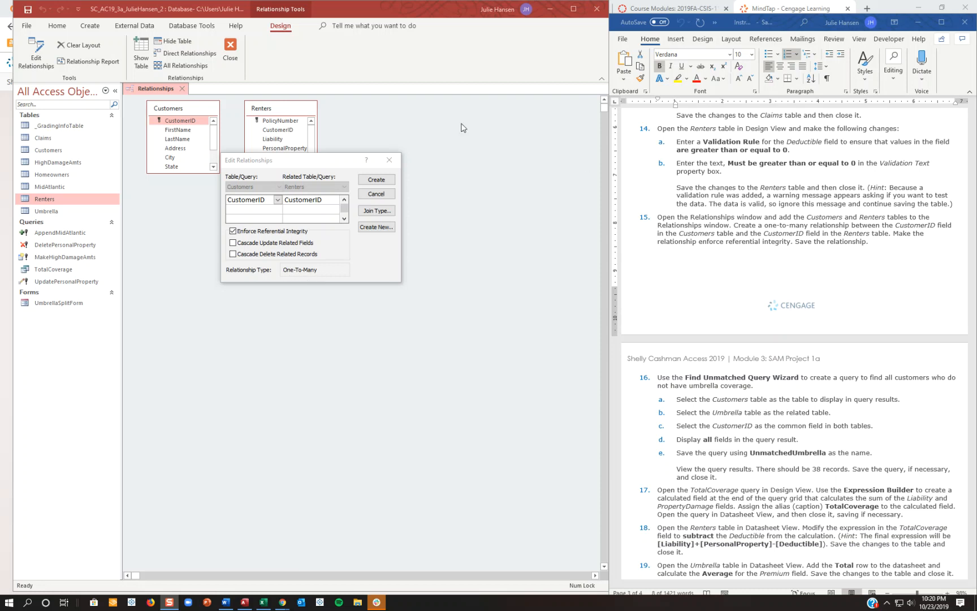
{"action": "left_click", "coordinate": [391, 179]}
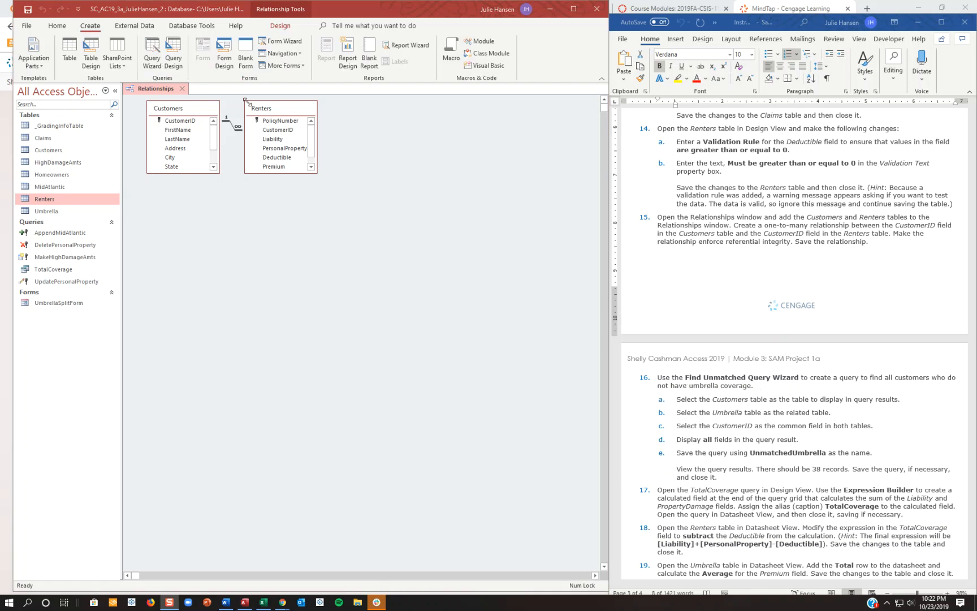
Start a Find Unmatched Query with Customers as the table to display and Umbrella as the related table.
{"action": "left_click", "coordinate": [58, 27]}
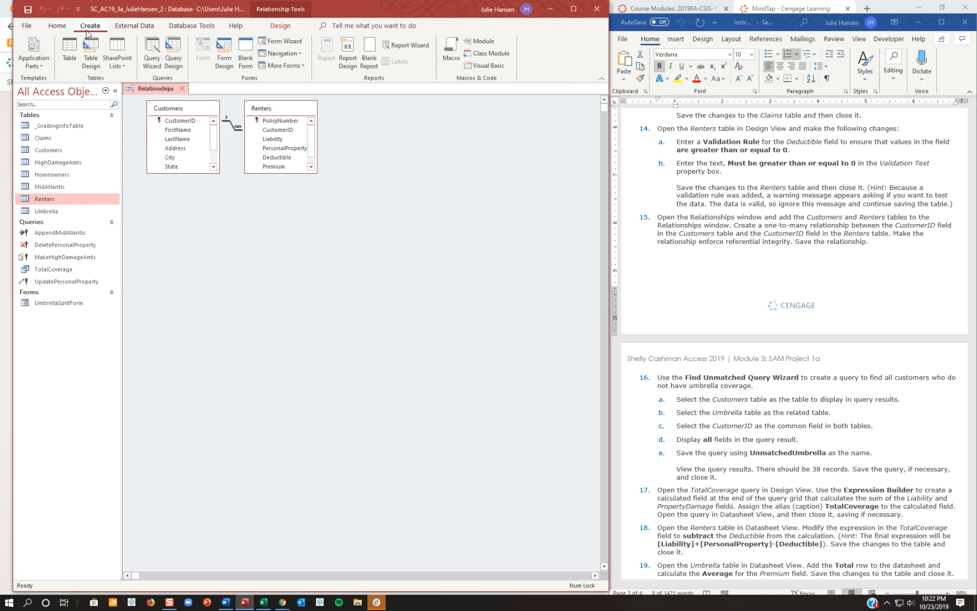
{"action": "left_click", "coordinate": [152, 51]}
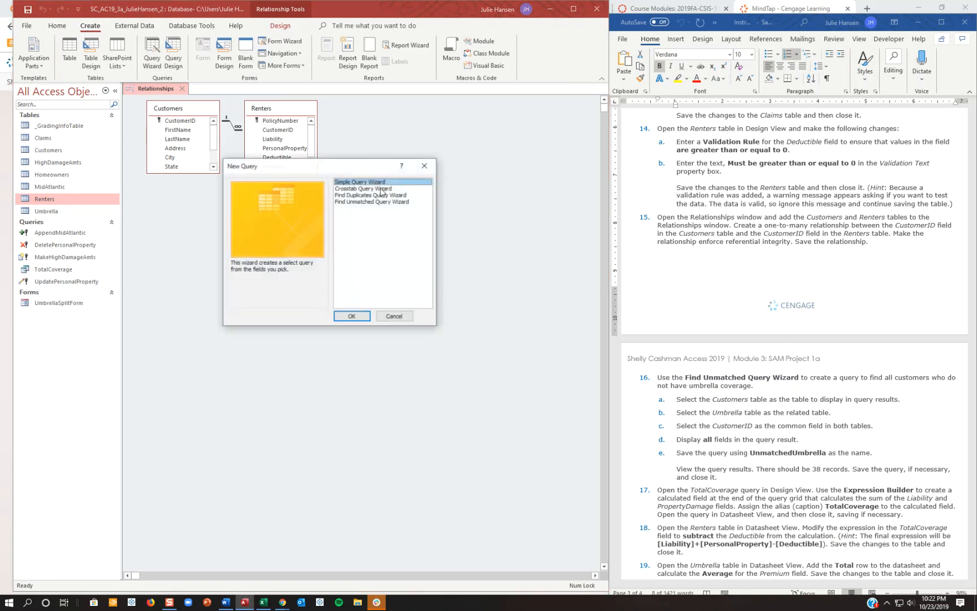
{"action": "left_click", "coordinate": [351, 202]}
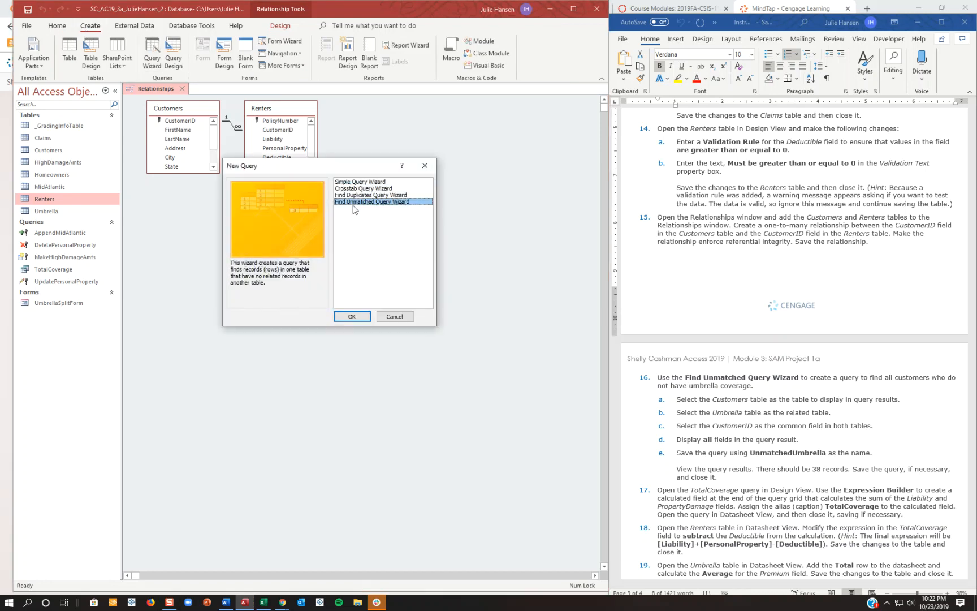
{"action": "left_click", "coordinate": [353, 317]}
{"action": "left_click", "coordinate": [326, 359]}
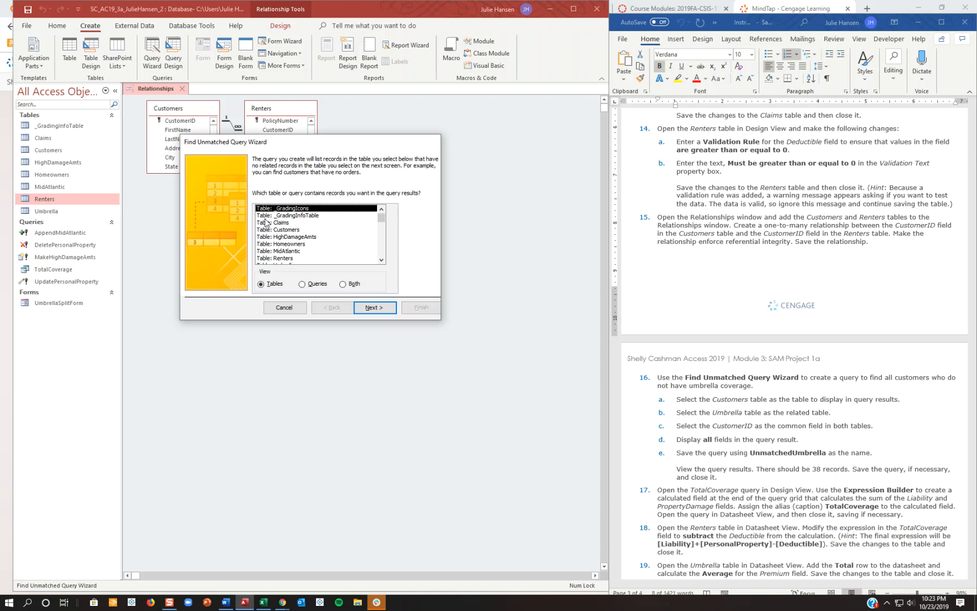
{"action": "double_click", "coordinate": [277, 230]}
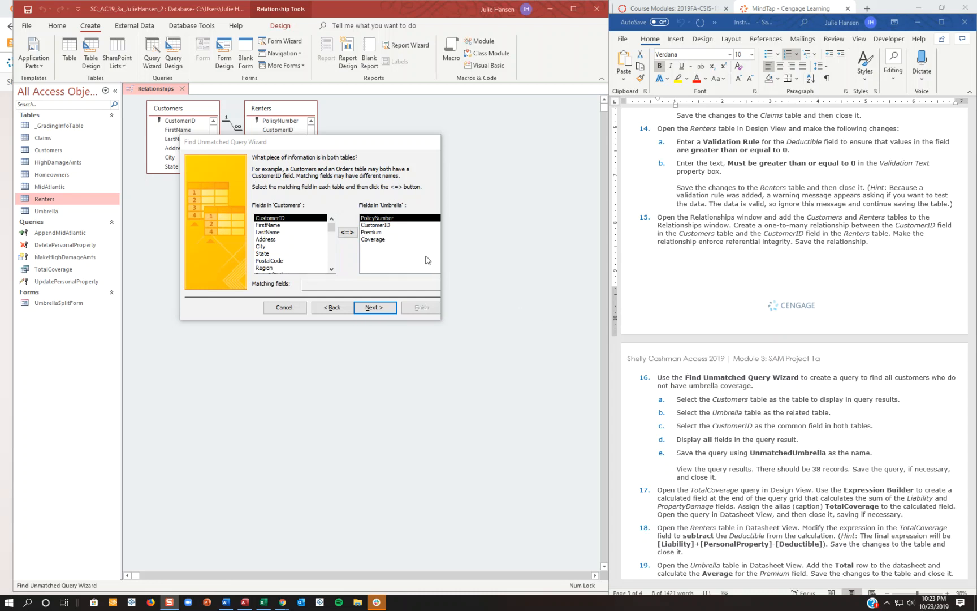
Set CustomerID as the matching field in both the Customers and Umbrella tables.
{"action": "left_click", "coordinate": [286, 219]}
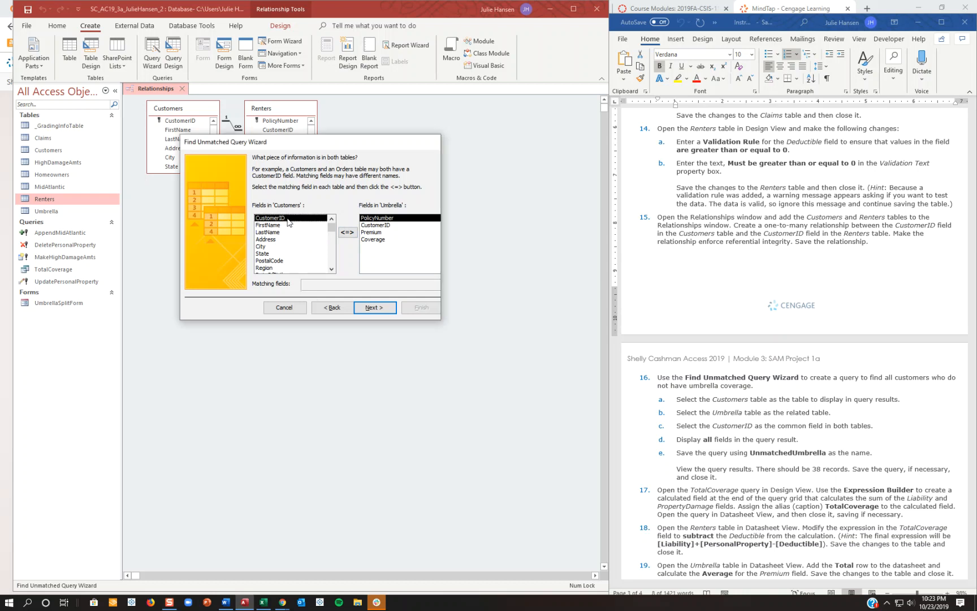
{"action": "left_click", "coordinate": [376, 226]}
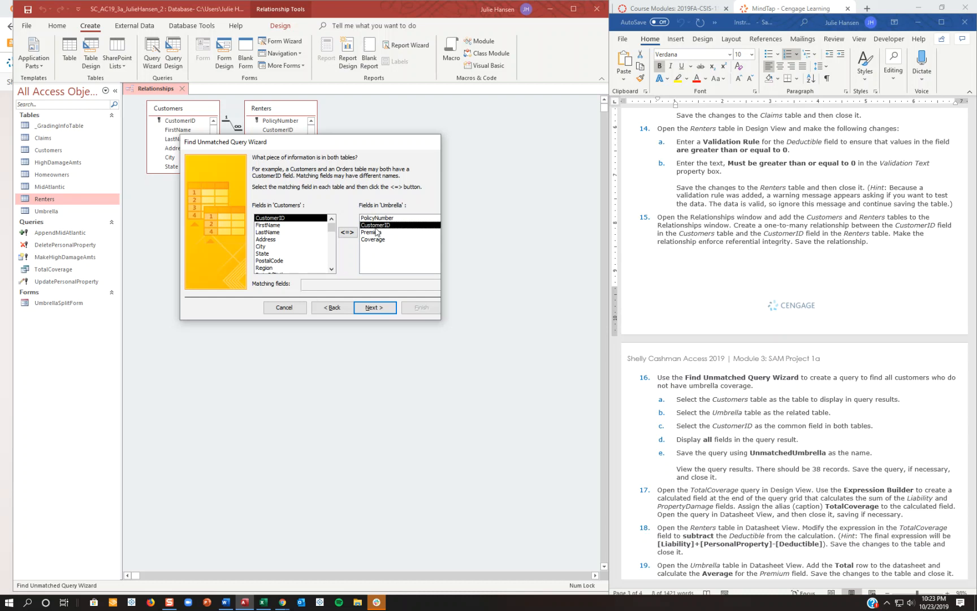
{"action": "left_click", "coordinate": [377, 315]}
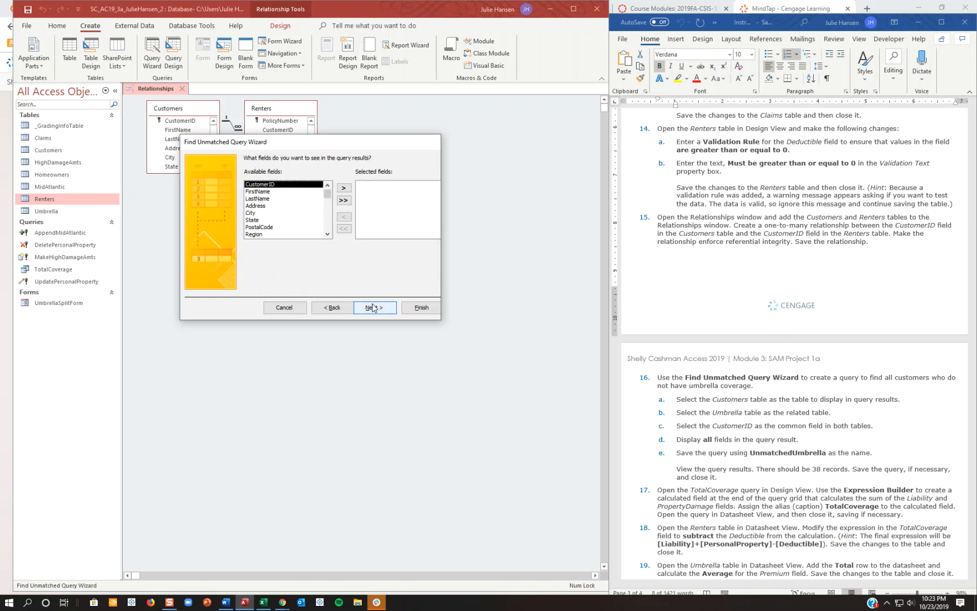
Include all available fields in the unmatched query's results, and finish it under the suggested name, saving and closing it.
{"action": "left_click", "coordinate": [343, 200]}
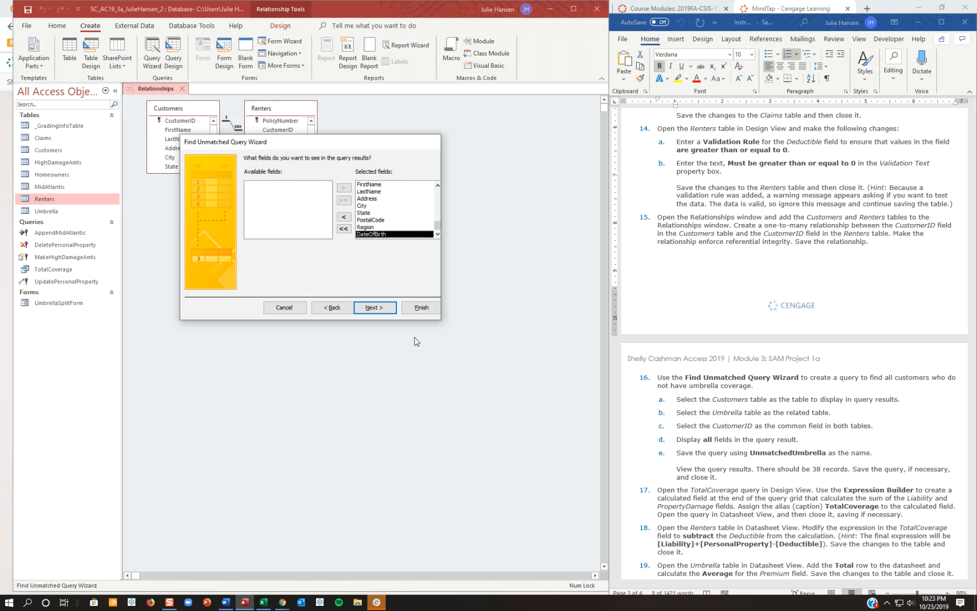
{"action": "left_click", "coordinate": [372, 307]}
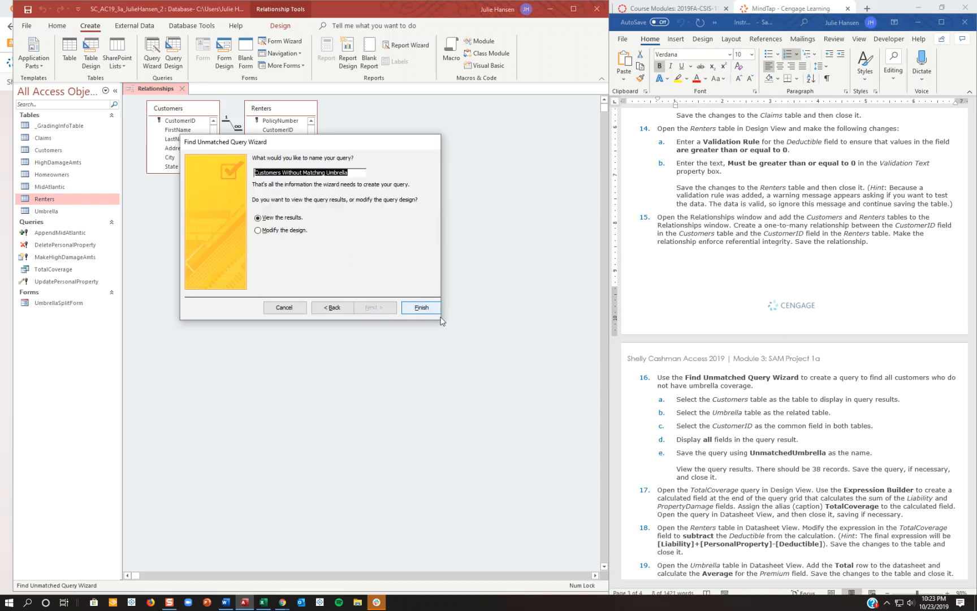
{"action": "left_click", "coordinate": [421, 307]}
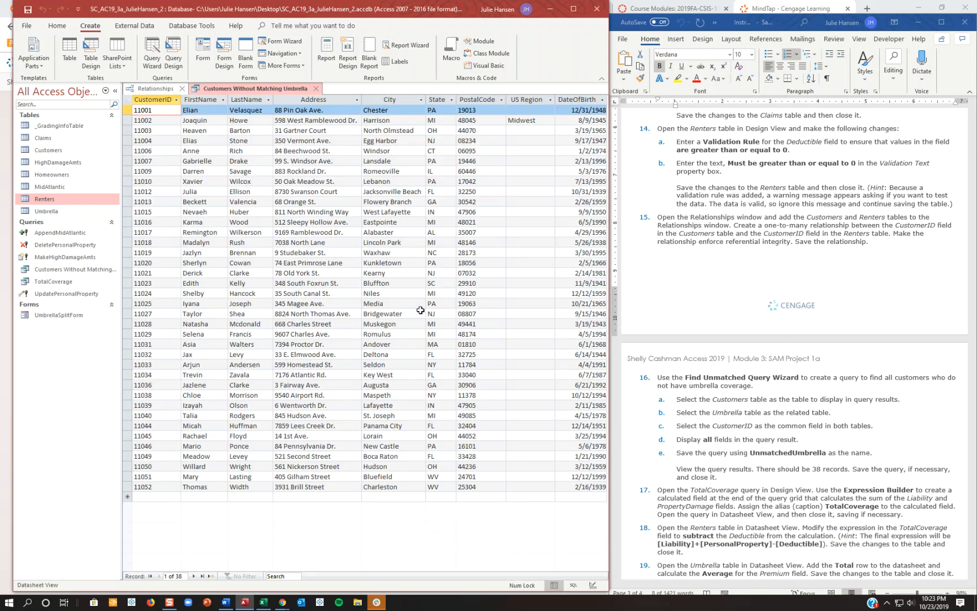
{"action": "right_click", "coordinate": [248, 89]}
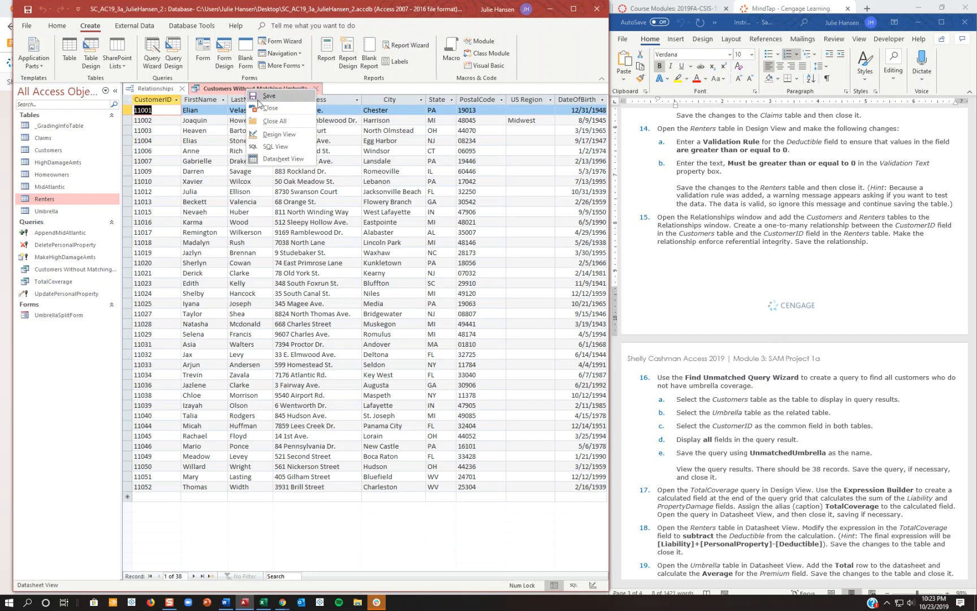
{"action": "left_click", "coordinate": [266, 97]}
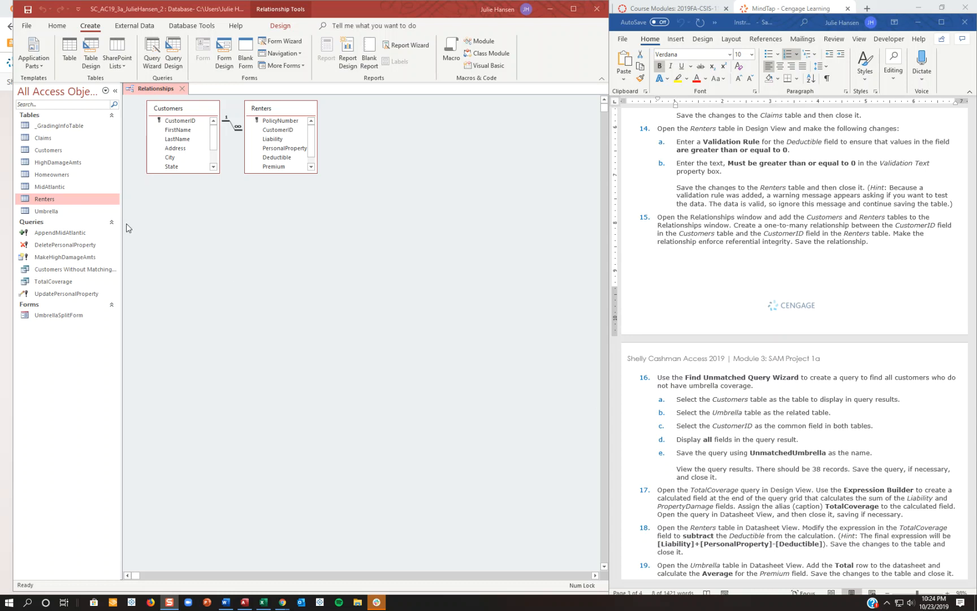
{"action": "right_click", "coordinate": [55, 270]}
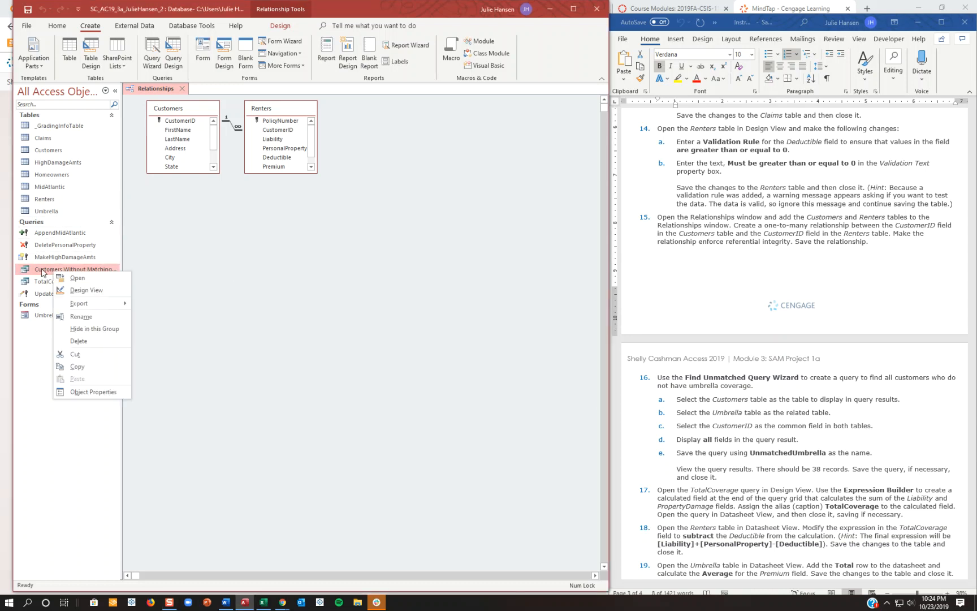
{"action": "left_click", "coordinate": [41, 273]}
{"action": "double_click", "coordinate": [41, 270]}
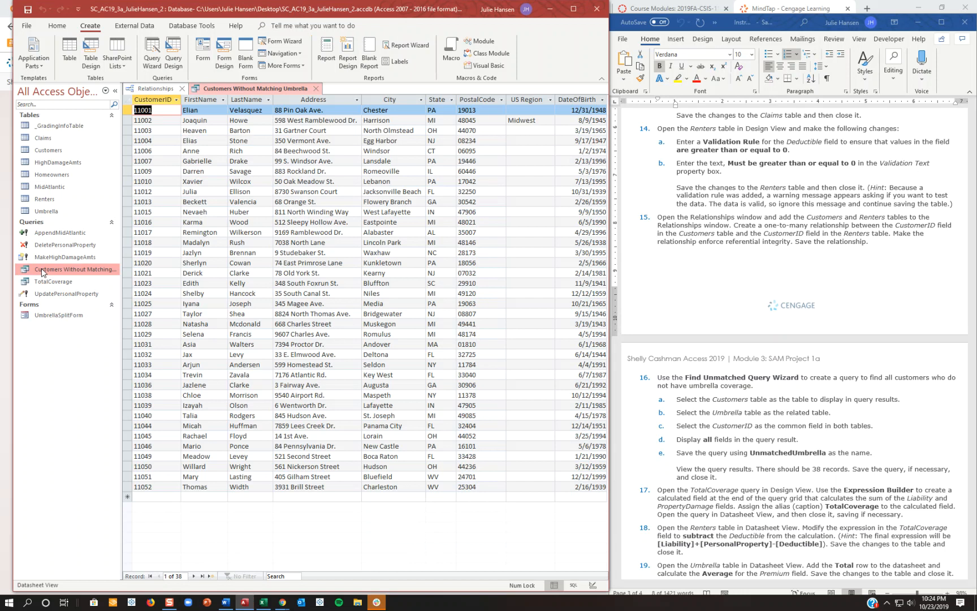
{"action": "left_click", "coordinate": [316, 89]}
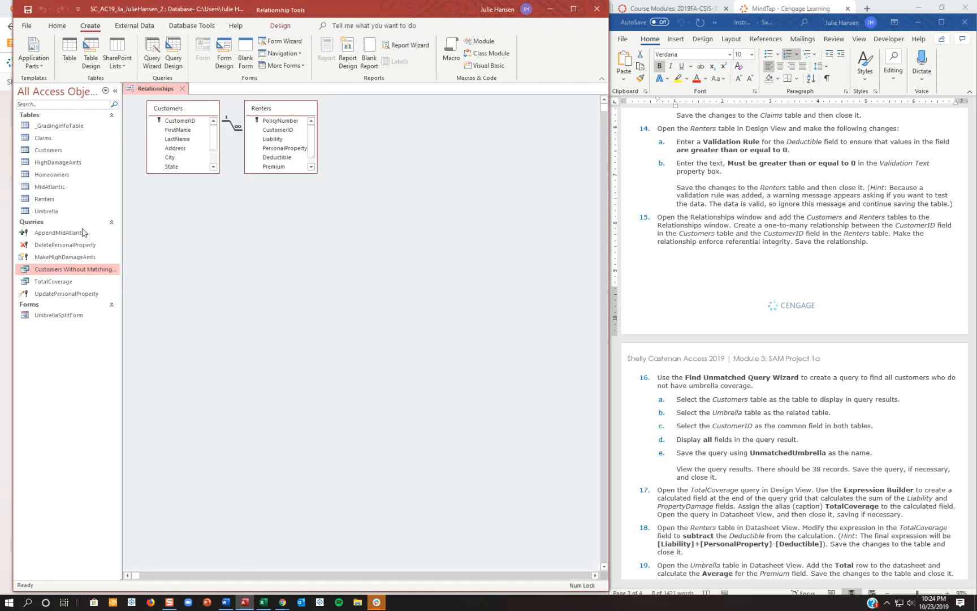
Rename the Customers Without Matching Umbrella query as UnmatchedUmbrella.
{"action": "right_click", "coordinate": [71, 272]}
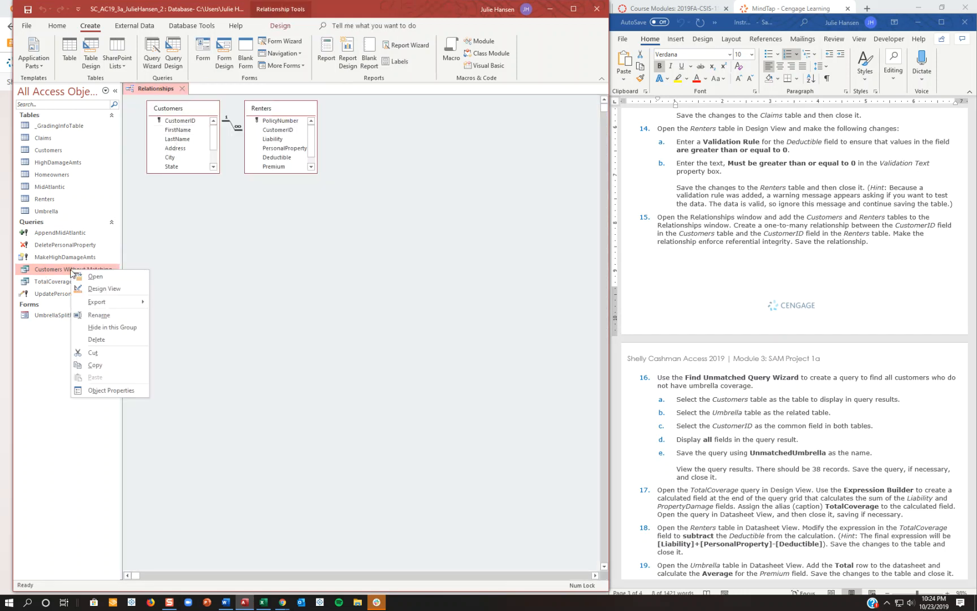
{"action": "left_click", "coordinate": [101, 322]}
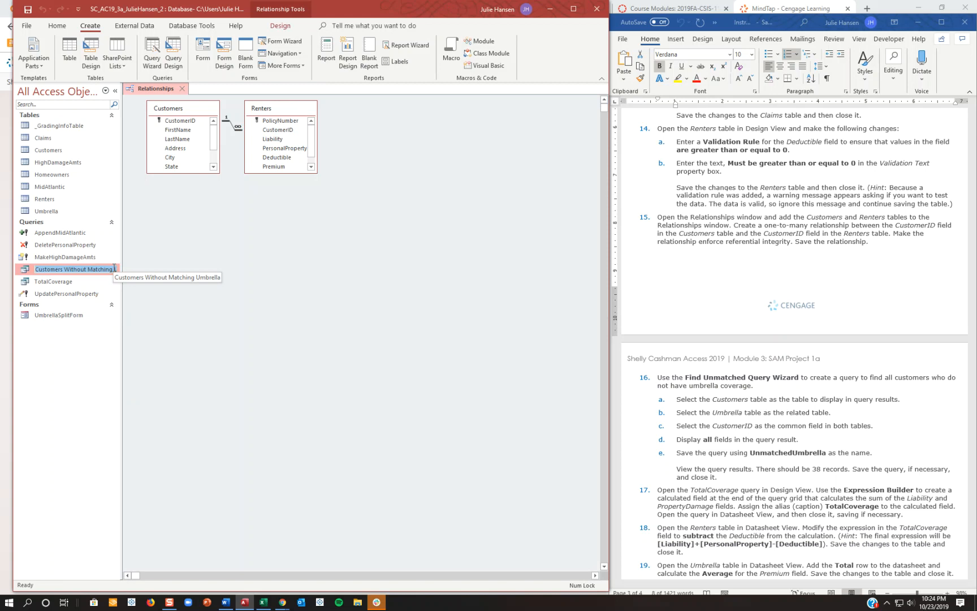
{"action": "type", "text": "Unmatc"}
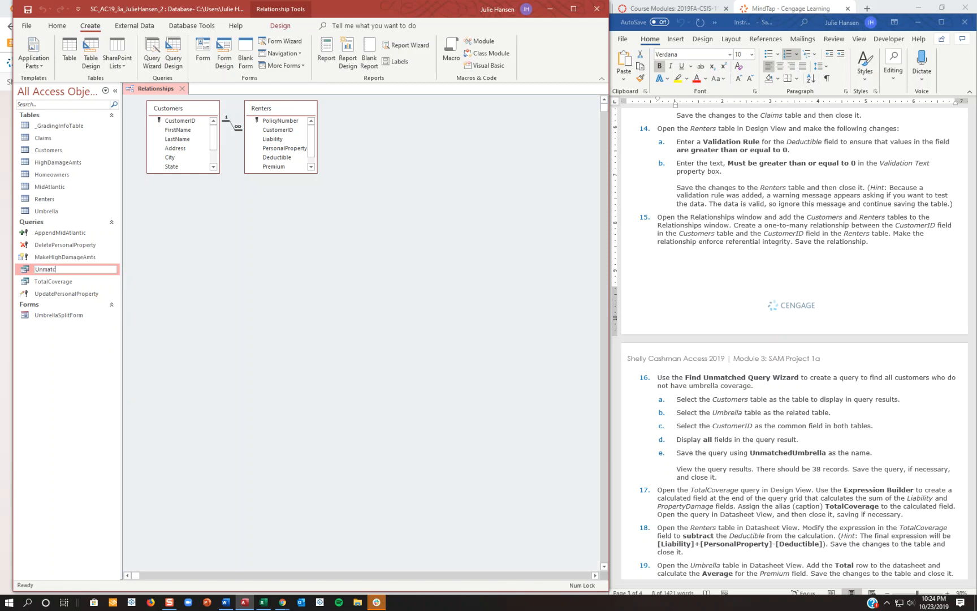
{"action": "type", "text": "hedUmbrella"}
{"action": "key", "text": "Return"}
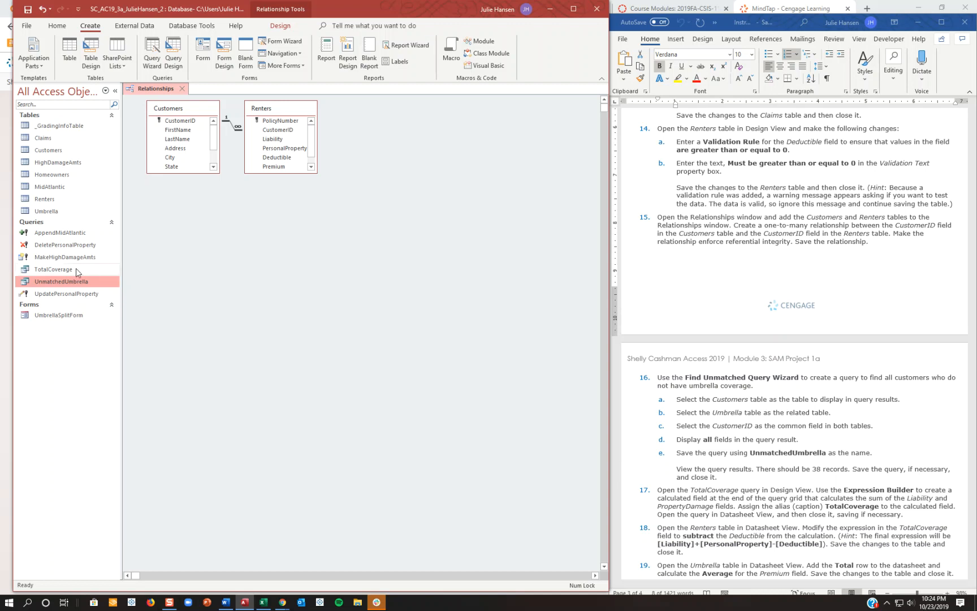
Open the UnmatchedUmbrella query to view its results, and close it.
{"action": "double_click", "coordinate": [42, 285]}
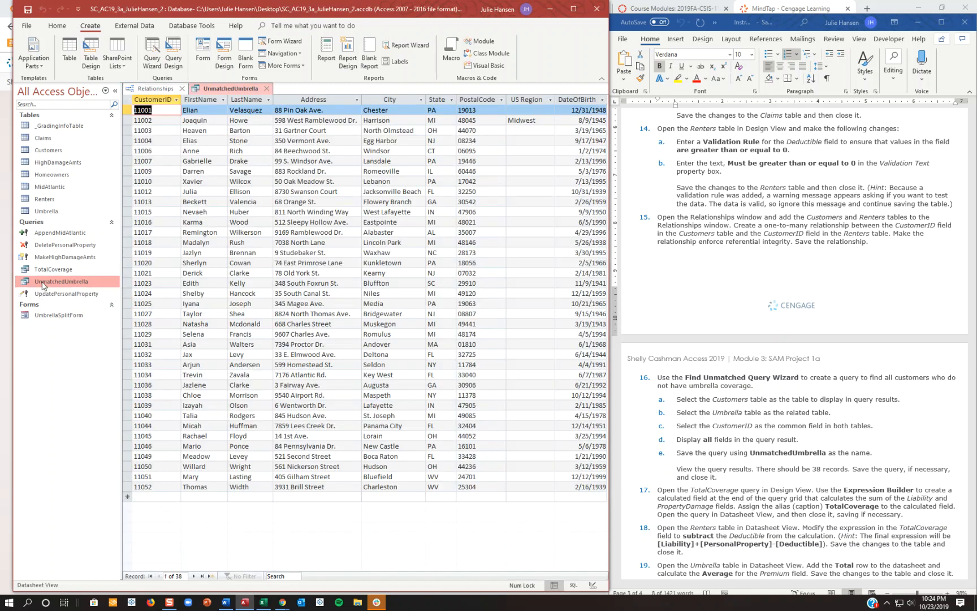
{"action": "right_click", "coordinate": [220, 89]}
{"action": "left_click", "coordinate": [230, 107]}
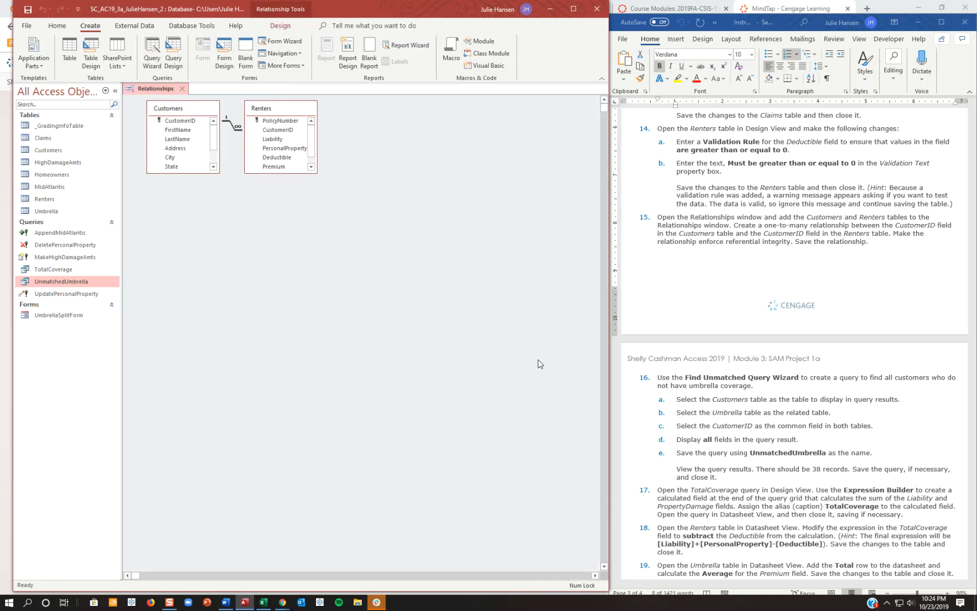
Open the TotalCoverage query in Design View and select the empty Field cell after PropertyDamage.
{"action": "scroll", "coordinate": [684, 308], "scroll_direction": "down", "scroll_amount": 4}
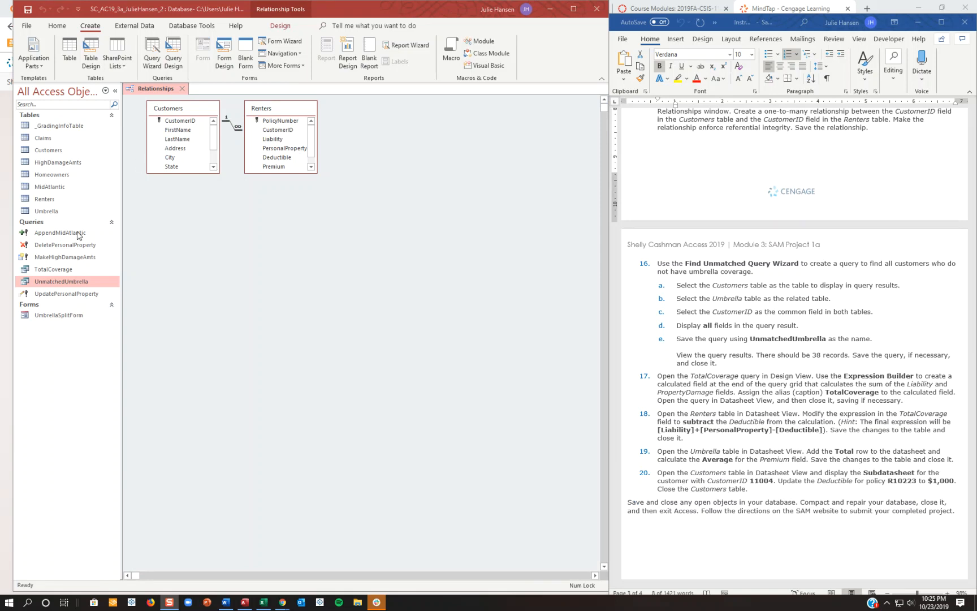
{"action": "left_click", "coordinate": [64, 271]}
{"action": "double_click", "coordinate": [63, 271]}
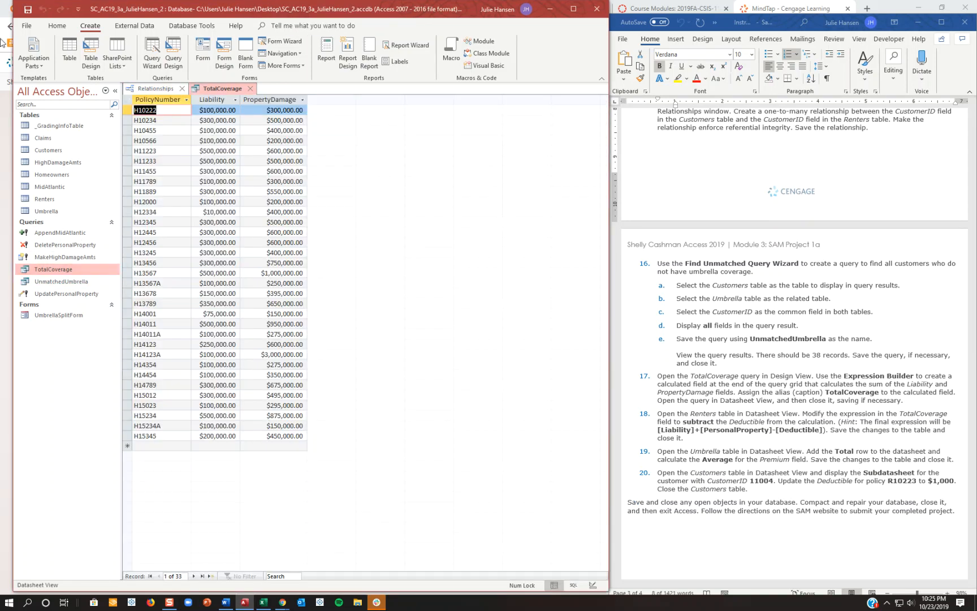
{"action": "left_click", "coordinate": [25, 48]}
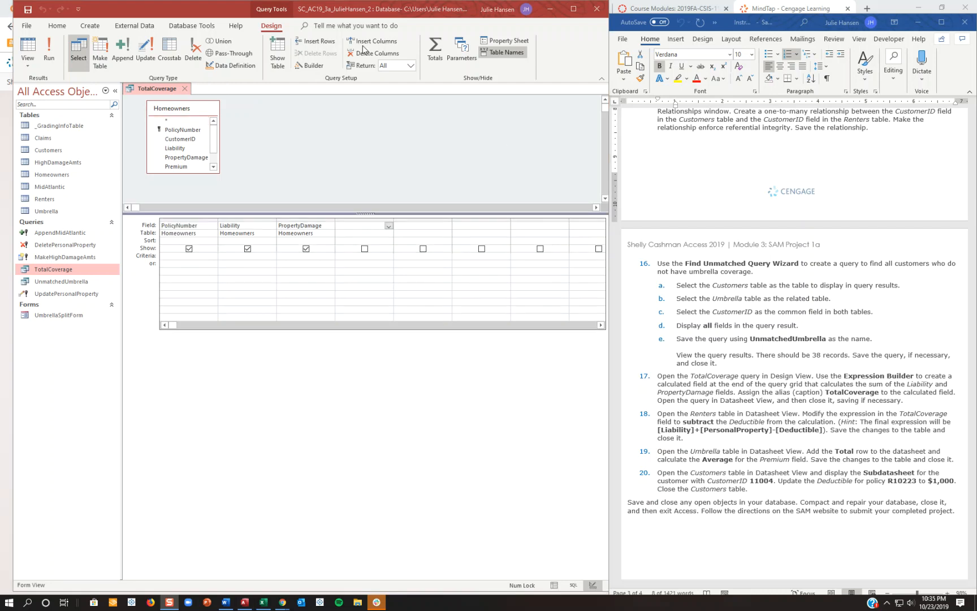
{"action": "left_click", "coordinate": [362, 229]}
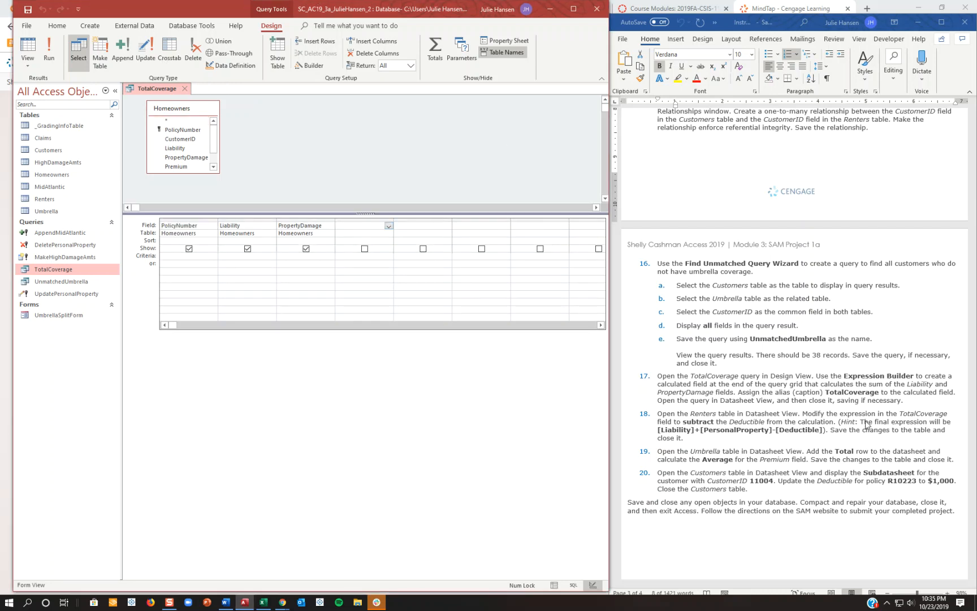
Use the Expression Builder to create a calculated field with the expression [Liability] + [PropertyDamage] after PropertyDamage.
{"action": "left_click", "coordinate": [310, 67]}
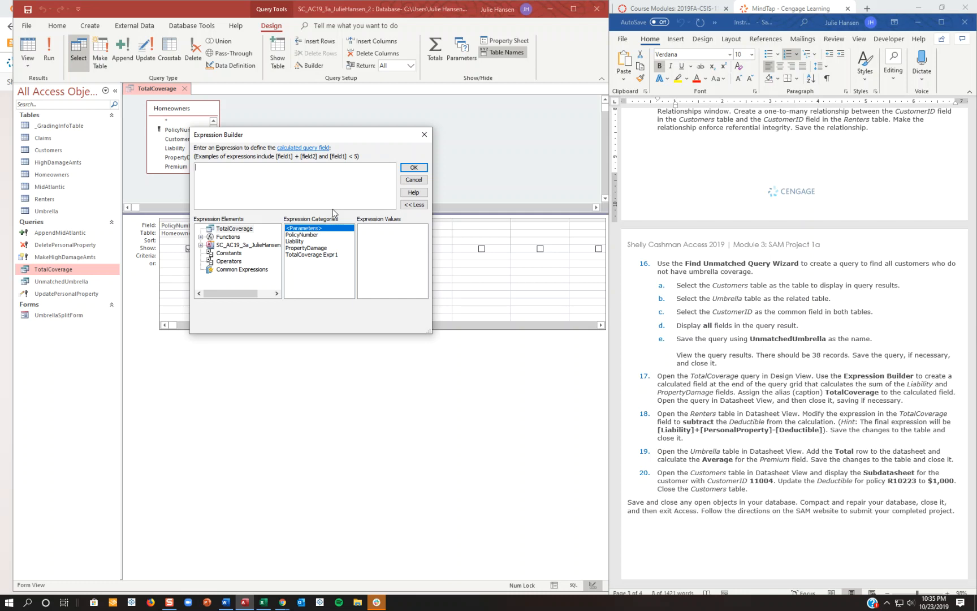
{"action": "double_click", "coordinate": [308, 242]}
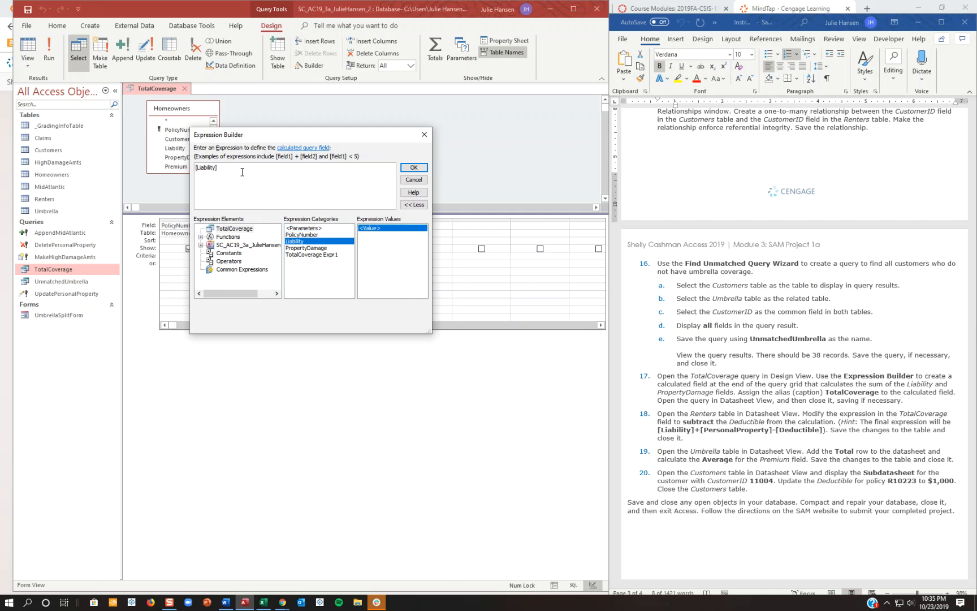
{"action": "type", "text": "+"}
{"action": "left_click", "coordinate": [298, 249]}
{"action": "left_click", "coordinate": [414, 167]}
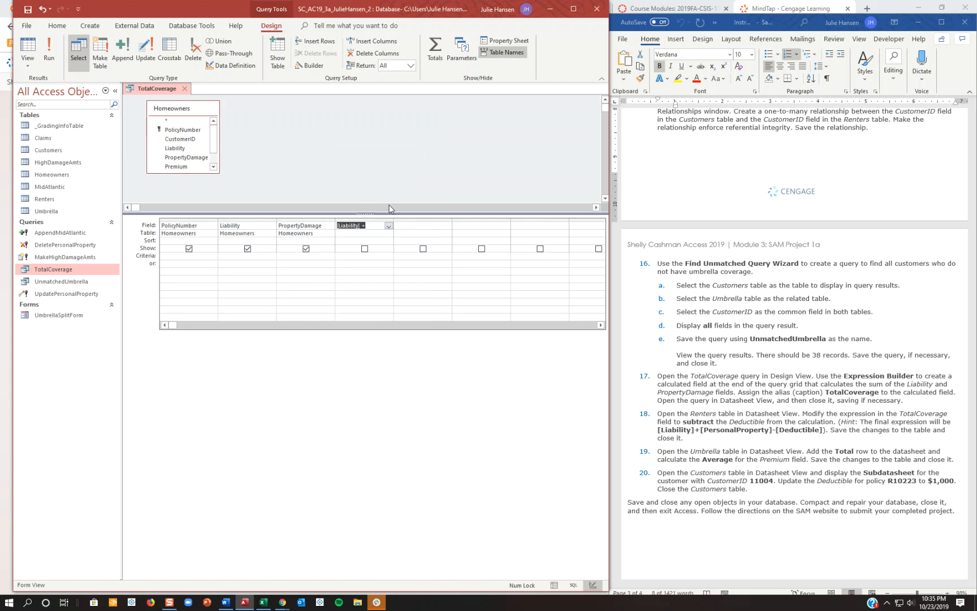
{"action": "left_click", "coordinate": [364, 225]}
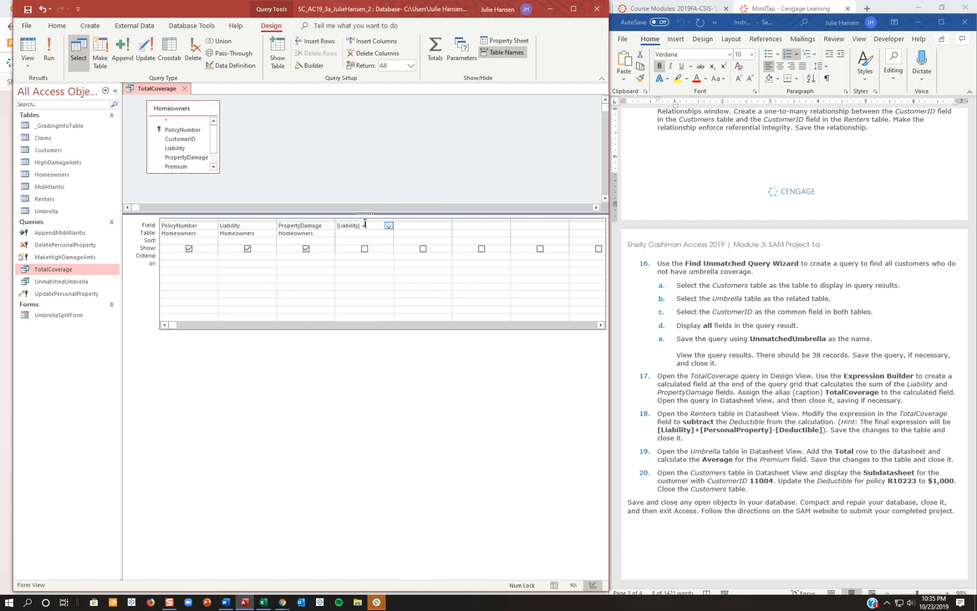
{"action": "left_click", "coordinate": [310, 65]}
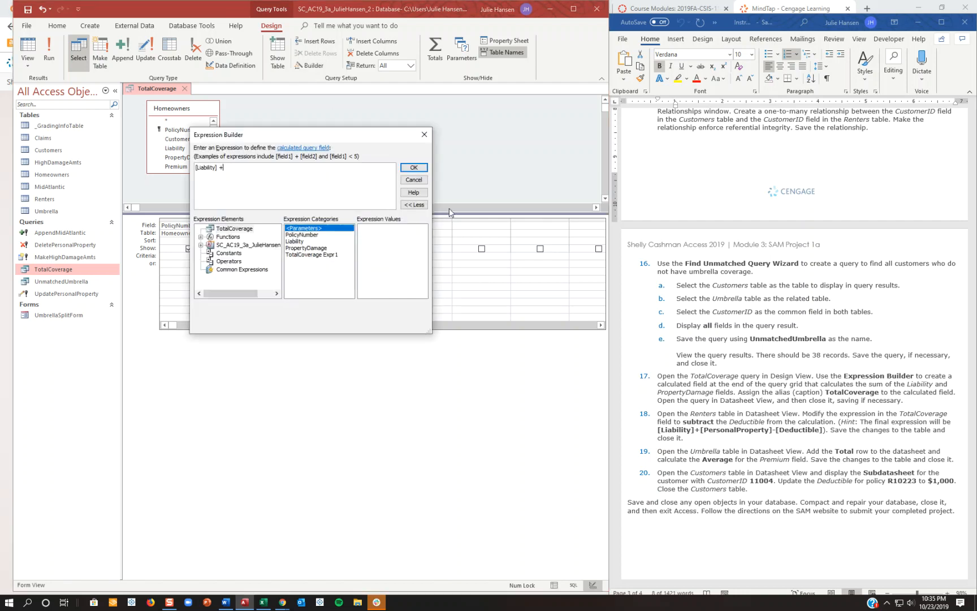
{"action": "double_click", "coordinate": [313, 249]}
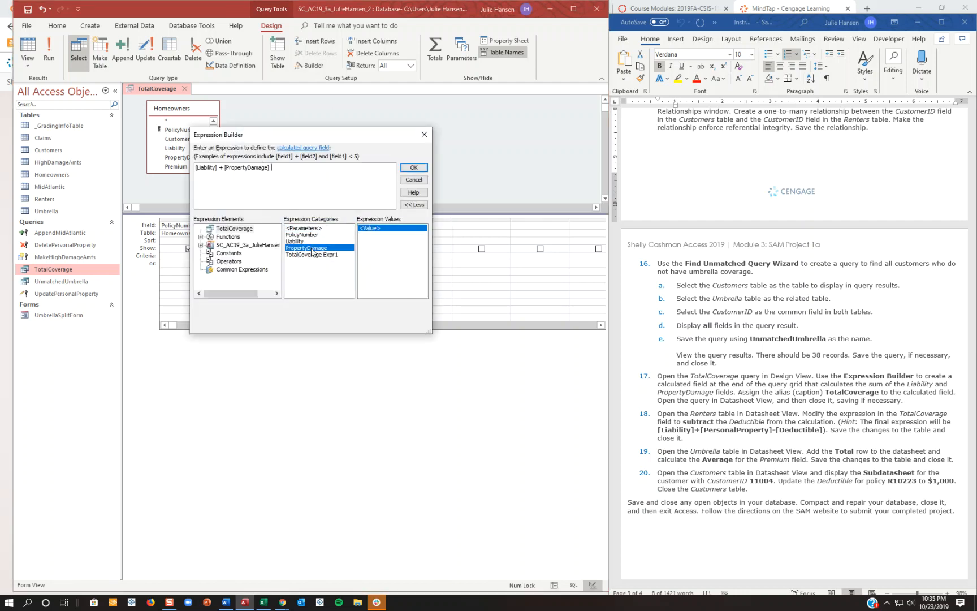
{"action": "left_click", "coordinate": [414, 167]}
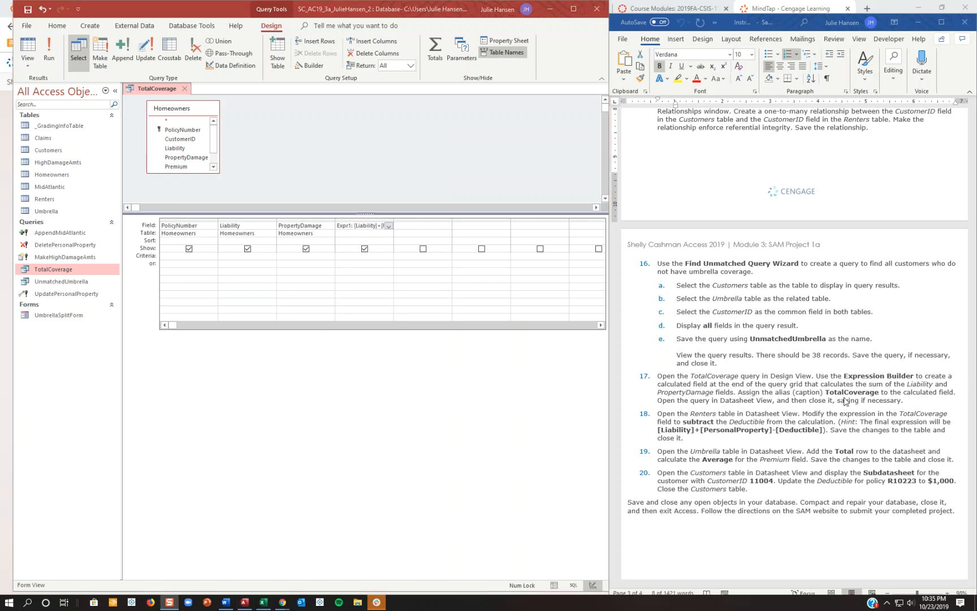
Replace the calculated field's default alias with Total Coverage, keeping its expression.
{"action": "left_click", "coordinate": [337, 229]}
{"action": "type", "text": "Total Coverage Ex"}
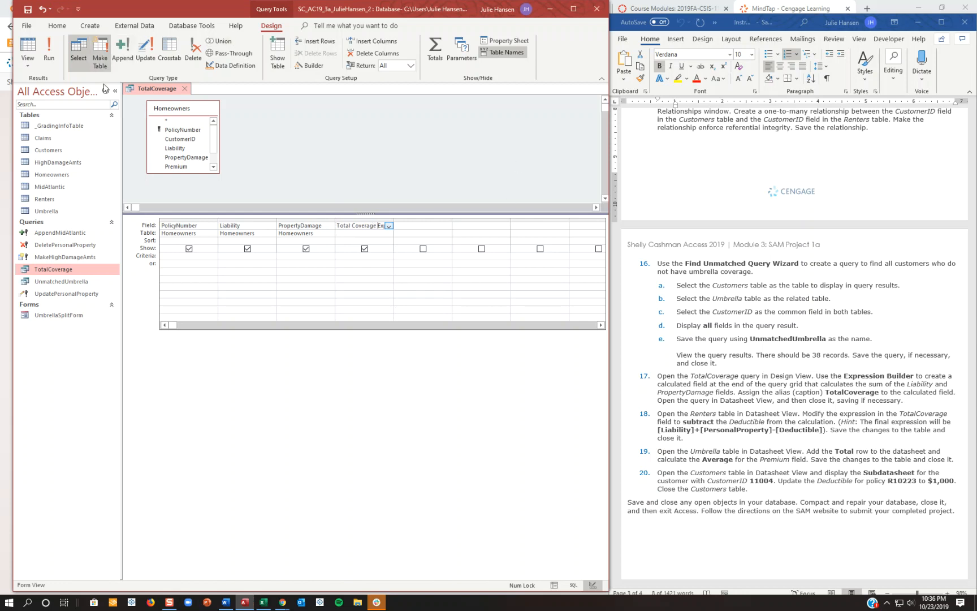
View the TotalCoverage query in Datasheet View, and close it, saving the design changes.
{"action": "left_click", "coordinate": [57, 25]}
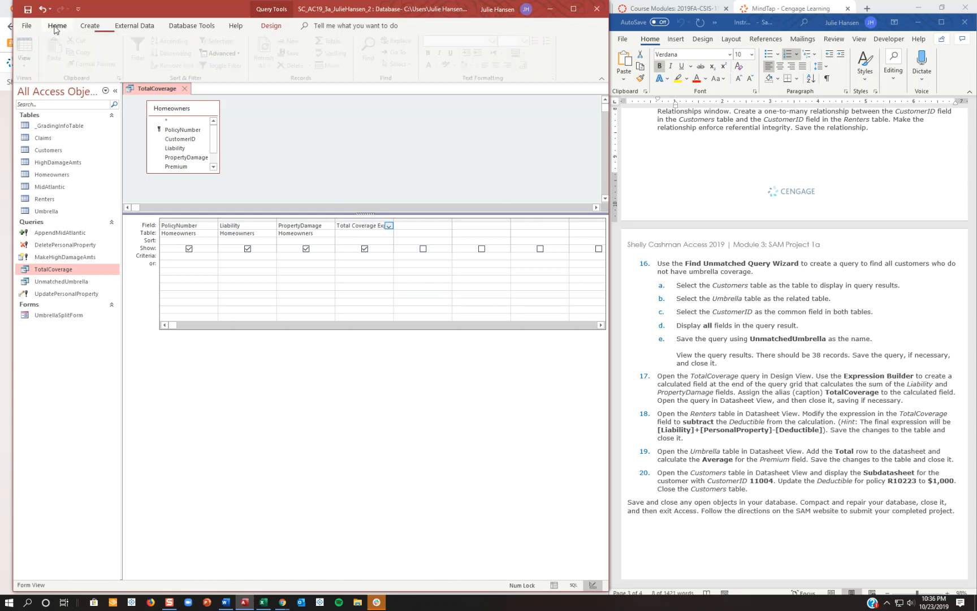
{"action": "left_click", "coordinate": [28, 50]}
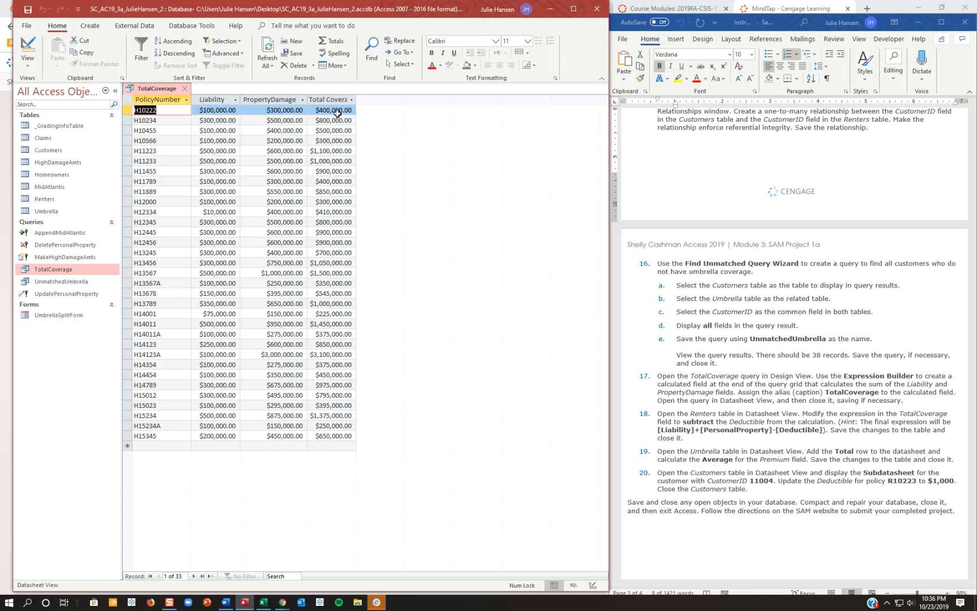
{"action": "right_click", "coordinate": [170, 89]}
{"action": "left_click", "coordinate": [186, 104]}
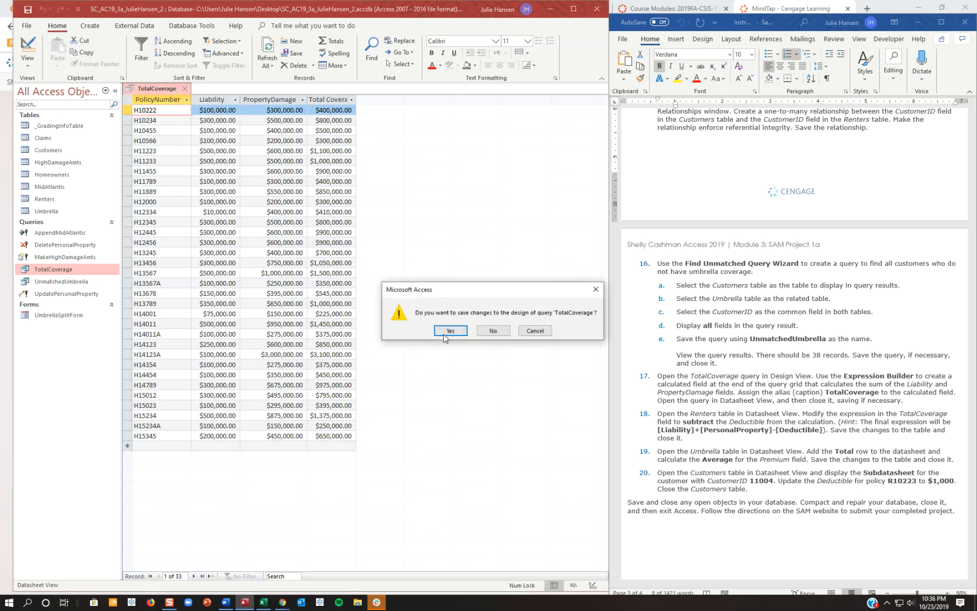
{"action": "left_click", "coordinate": [449, 330]}
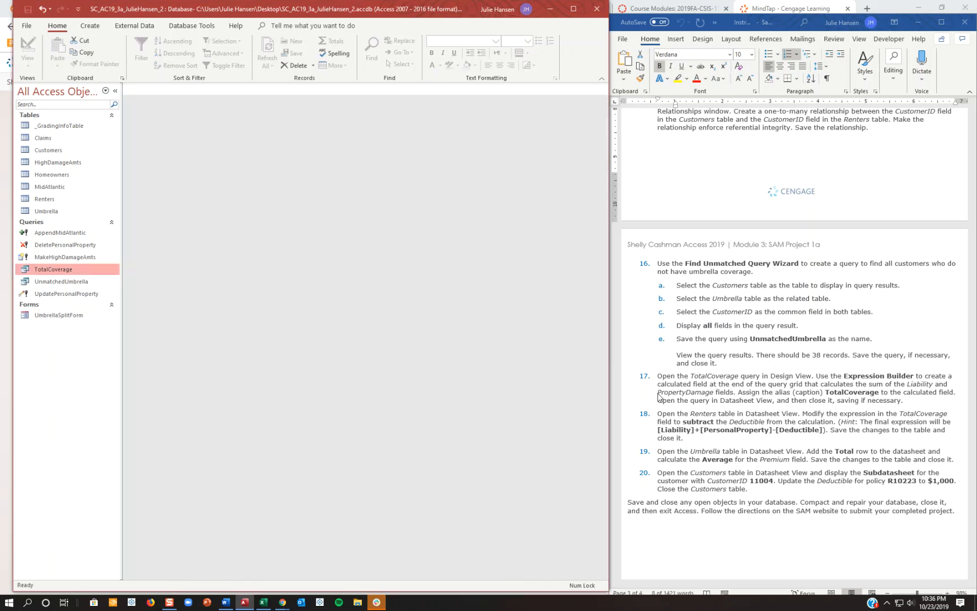
Open the Renters table in Design View and select its calculated TotalCoverage field.
{"action": "left_click", "coordinate": [60, 199]}
{"action": "double_click", "coordinate": [60, 198]}
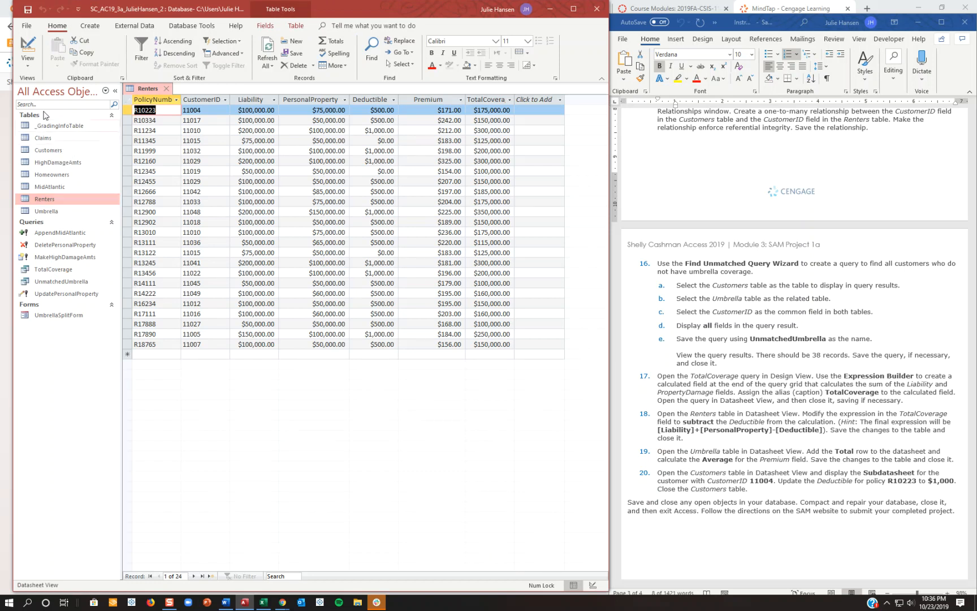
{"action": "left_click", "coordinate": [28, 48]}
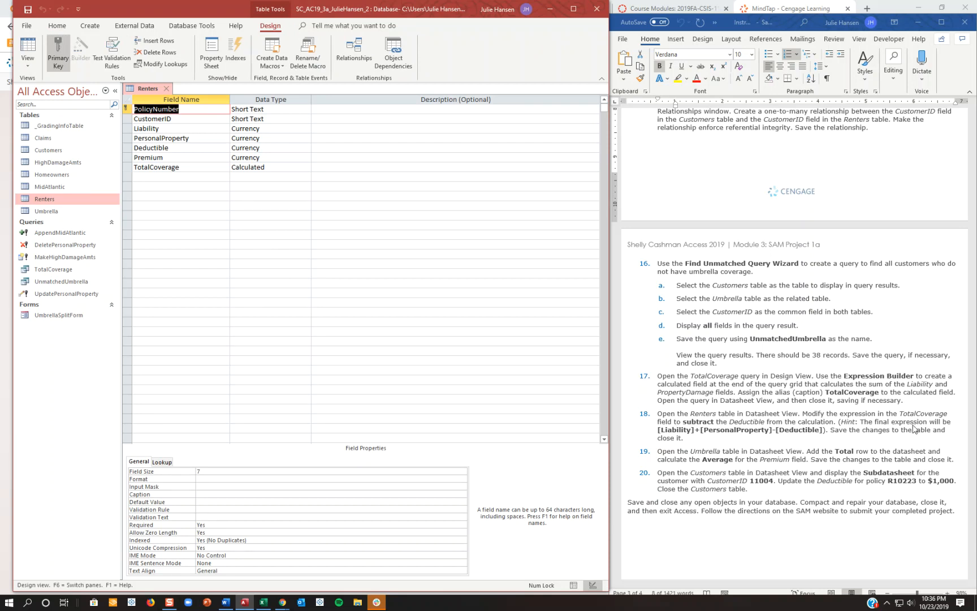
{"action": "left_click", "coordinate": [284, 167]}
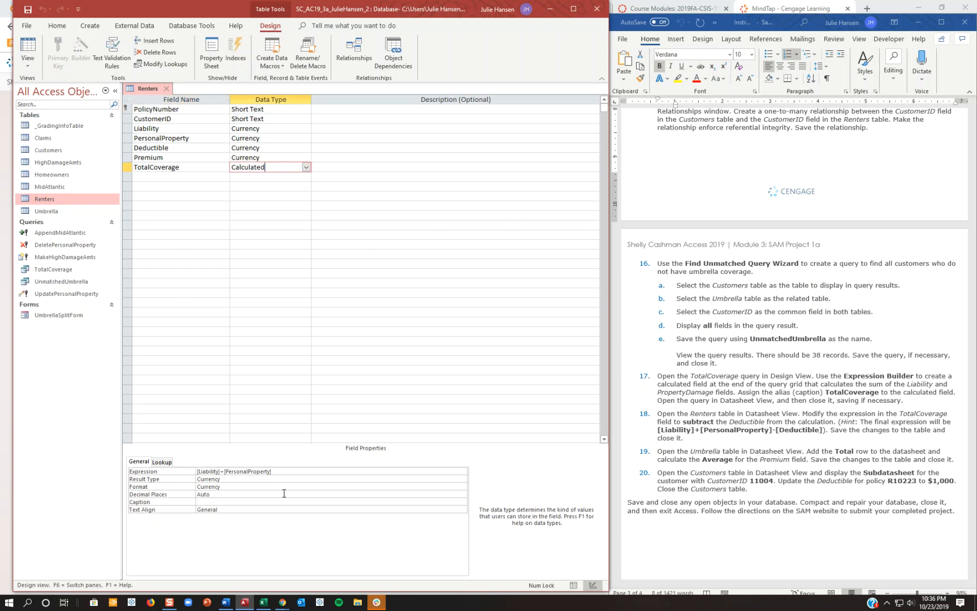
Change the TotalCoverage field's expression to [Liability]+[PersonalProperty]-[Deductible] using the Expression Builder.
{"action": "left_click", "coordinate": [289, 471]}
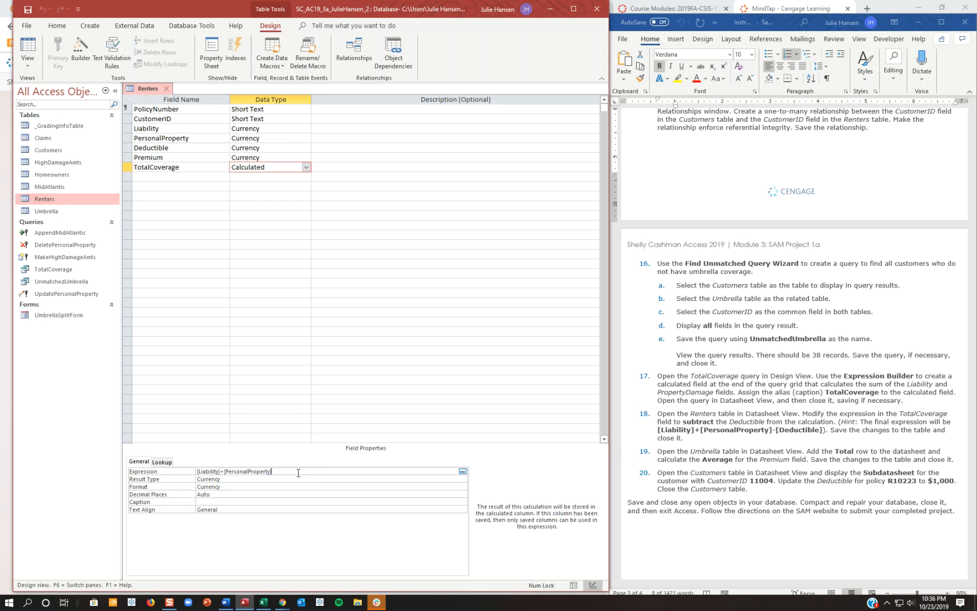
{"action": "left_click", "coordinate": [463, 472]}
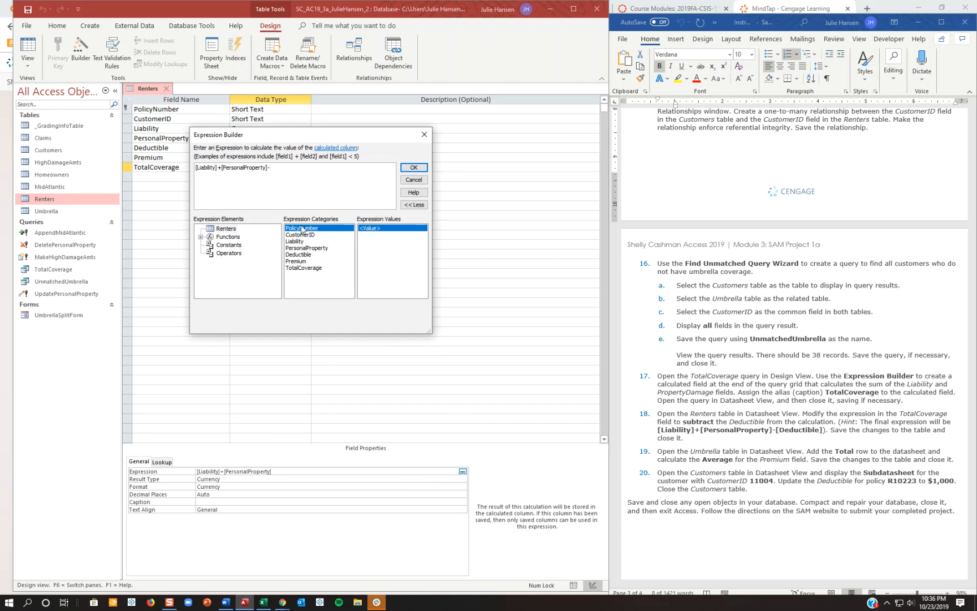
{"action": "left_click", "coordinate": [314, 255]}
{"action": "left_click", "coordinate": [413, 168]}
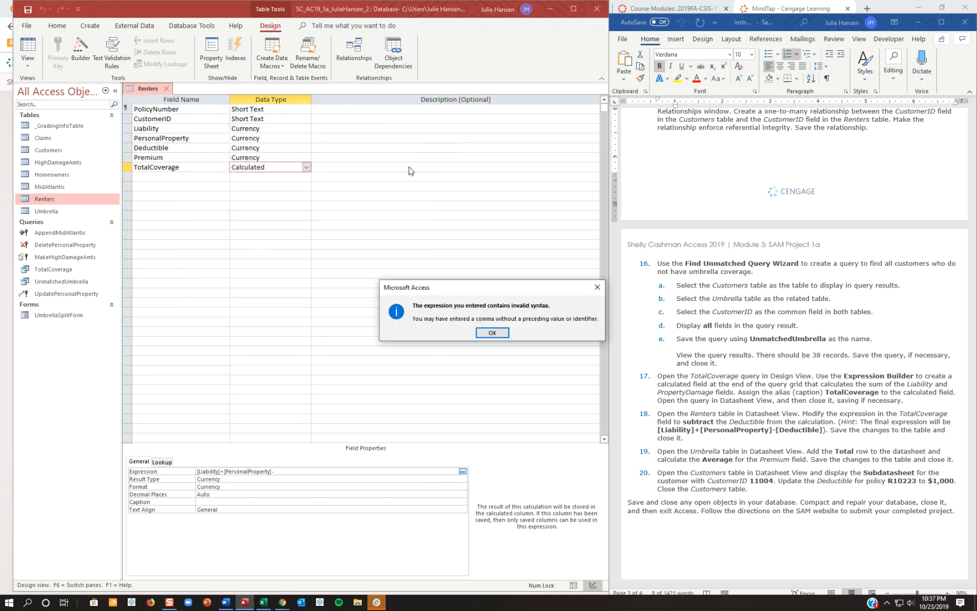
{"action": "left_click", "coordinate": [492, 333]}
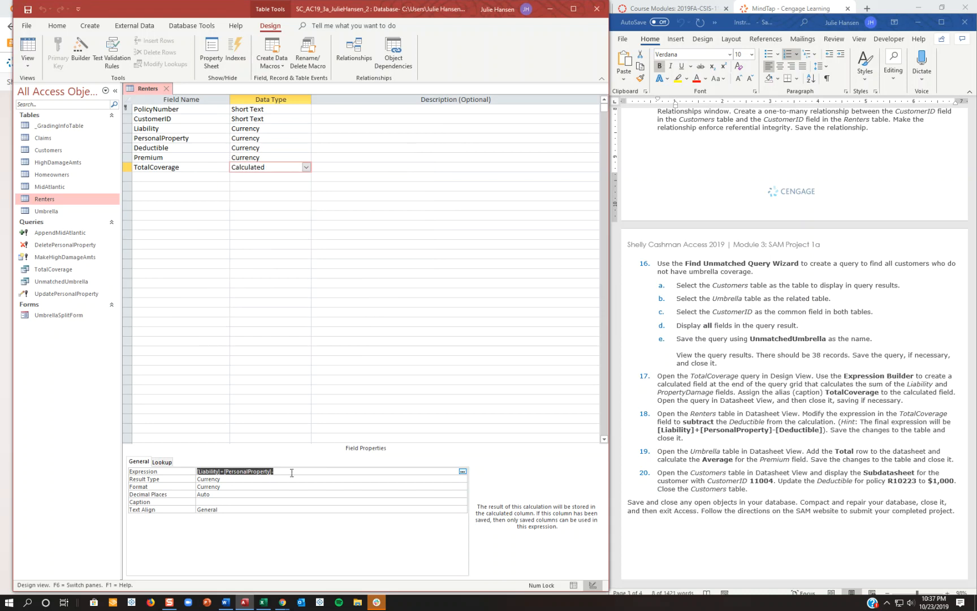
{"action": "left_click", "coordinate": [463, 471]}
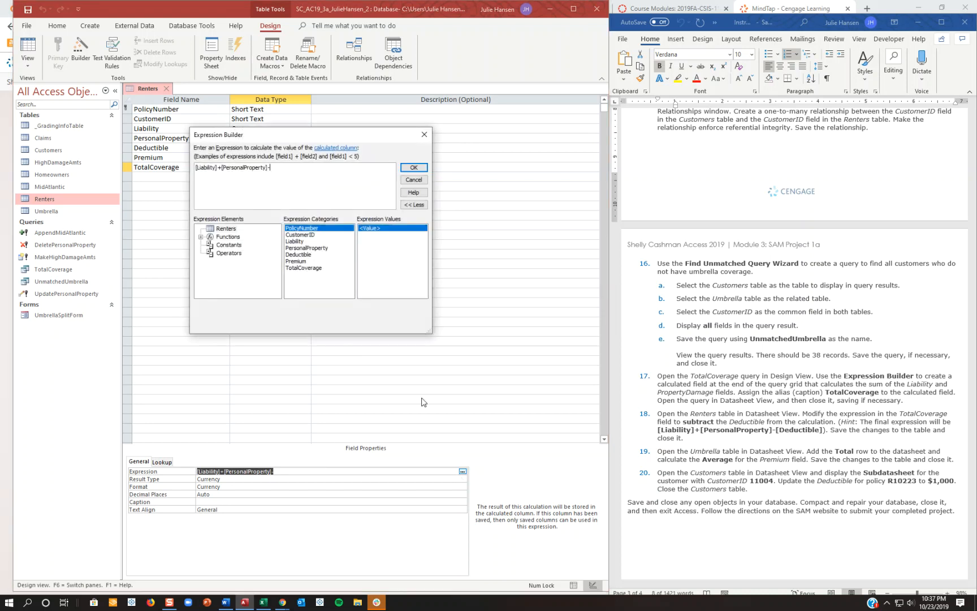
{"action": "left_click", "coordinate": [299, 171]}
{"action": "double_click", "coordinate": [308, 255]}
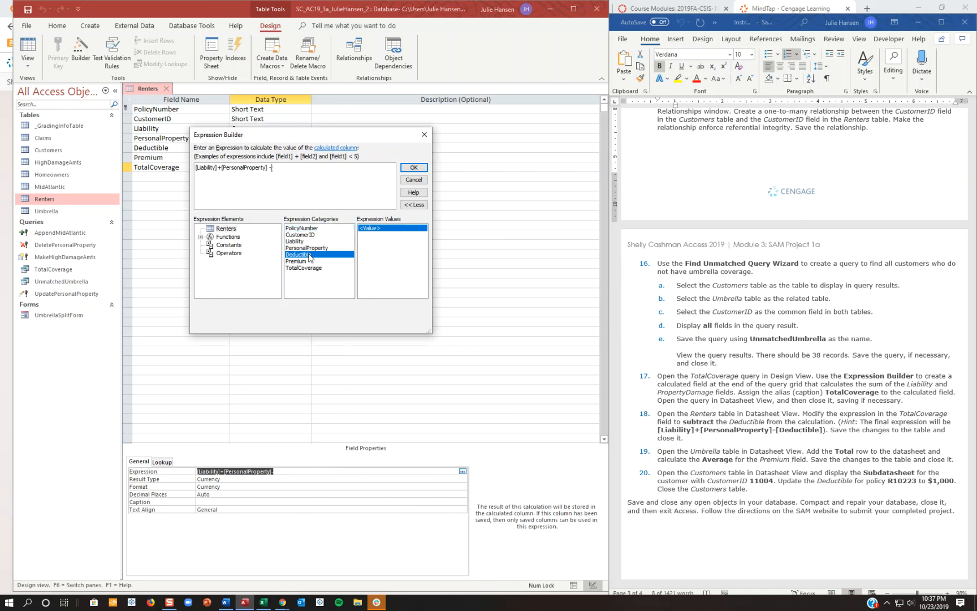
{"action": "left_click", "coordinate": [414, 167]}
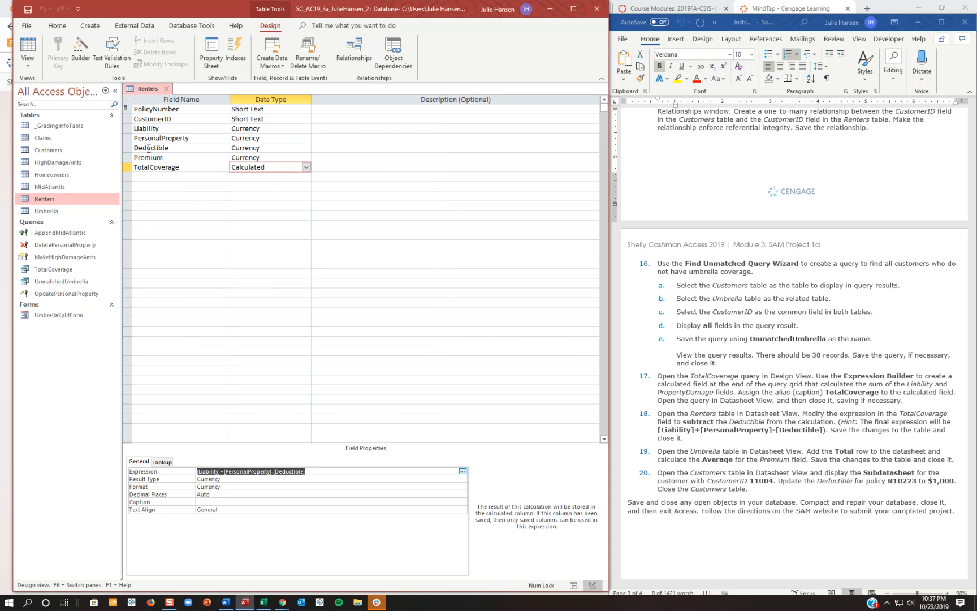
Save the Renters table while switching to Datasheet View, and close it.
{"action": "left_click", "coordinate": [25, 48]}
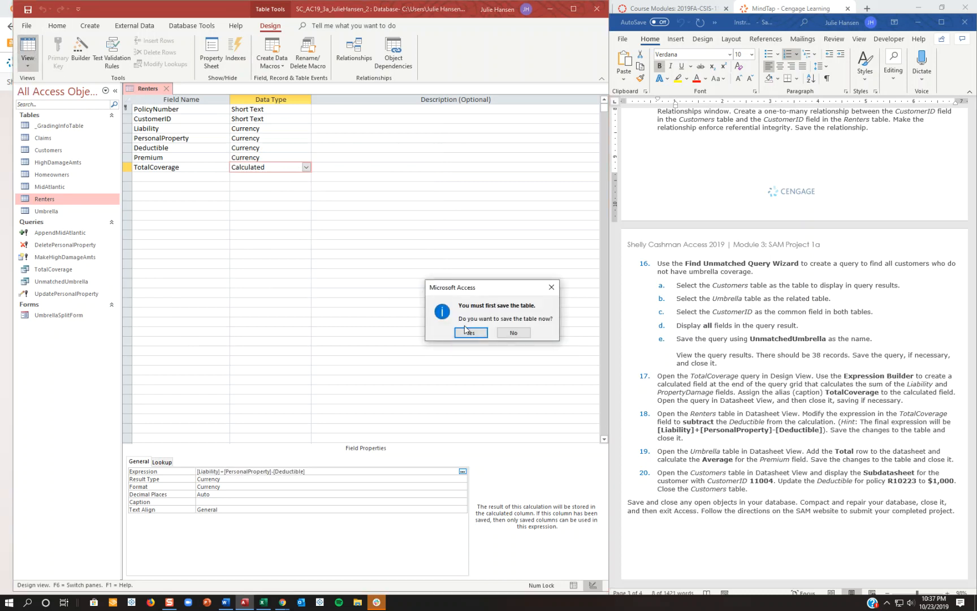
{"action": "left_click", "coordinate": [470, 332]}
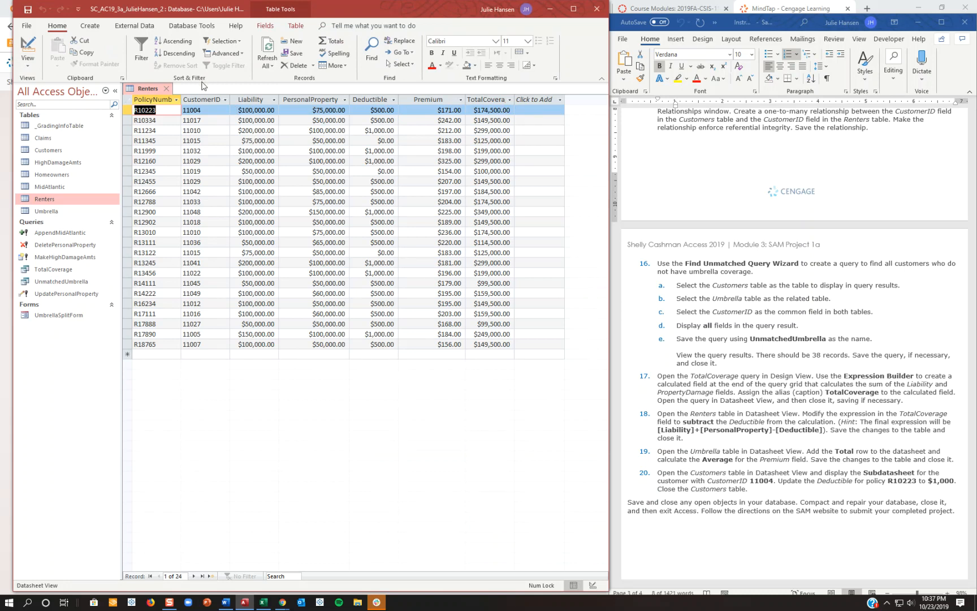
{"action": "right_click", "coordinate": [151, 89]}
{"action": "left_click", "coordinate": [191, 124]}
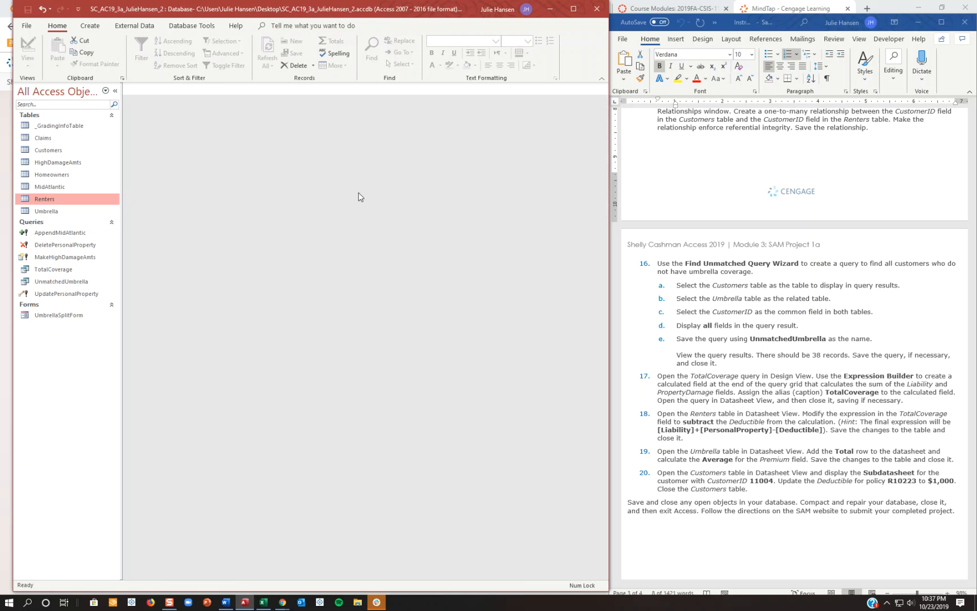
Open the Umbrella table and add a Total row that calculates the Average for the Premium field.
{"action": "scroll", "coordinate": [823, 424], "scroll_direction": "down", "scroll_amount": 1}
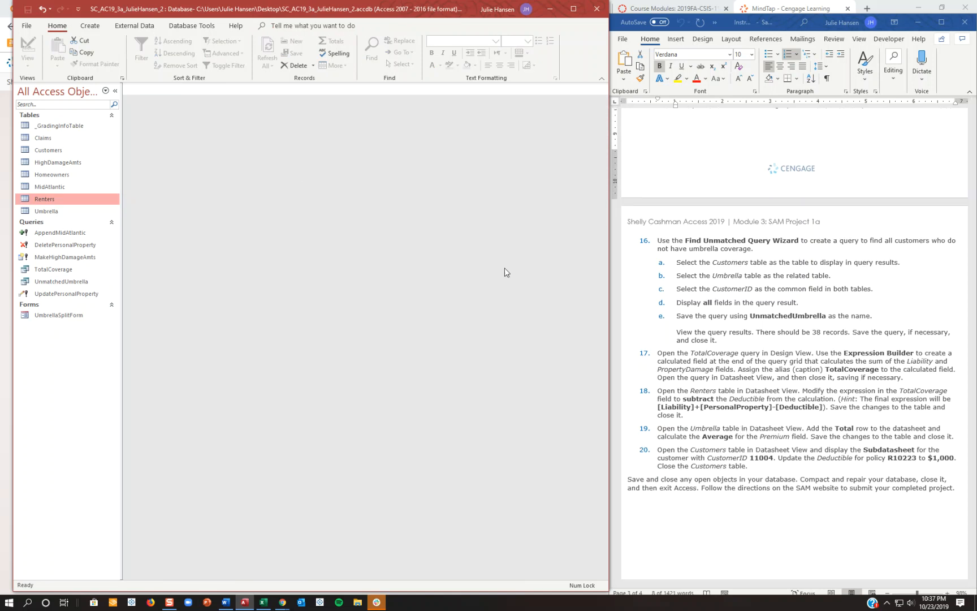
{"action": "double_click", "coordinate": [46, 211]}
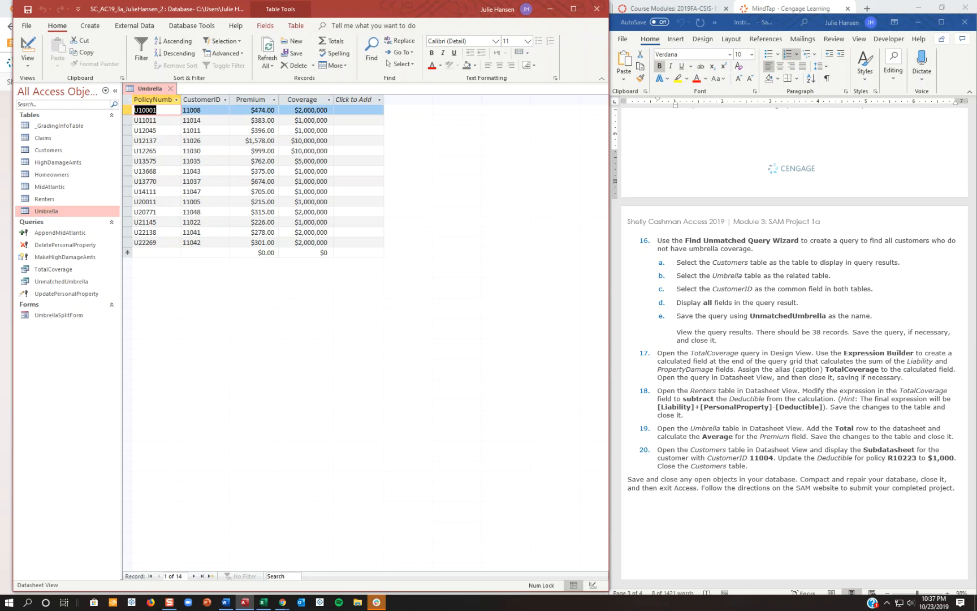
{"action": "left_click", "coordinate": [330, 43]}
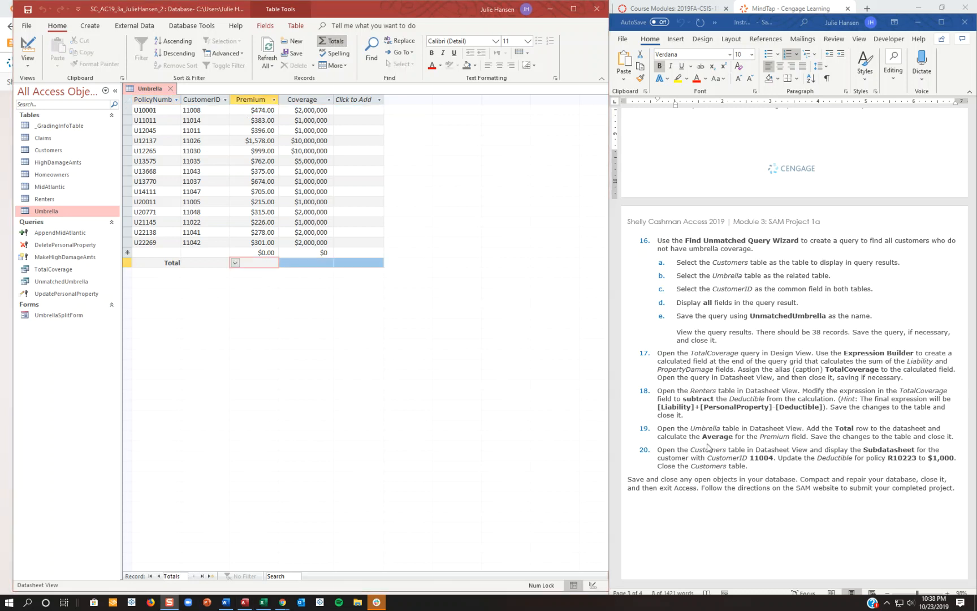
{"action": "left_click", "coordinate": [235, 263]}
{"action": "left_click", "coordinate": [237, 291]}
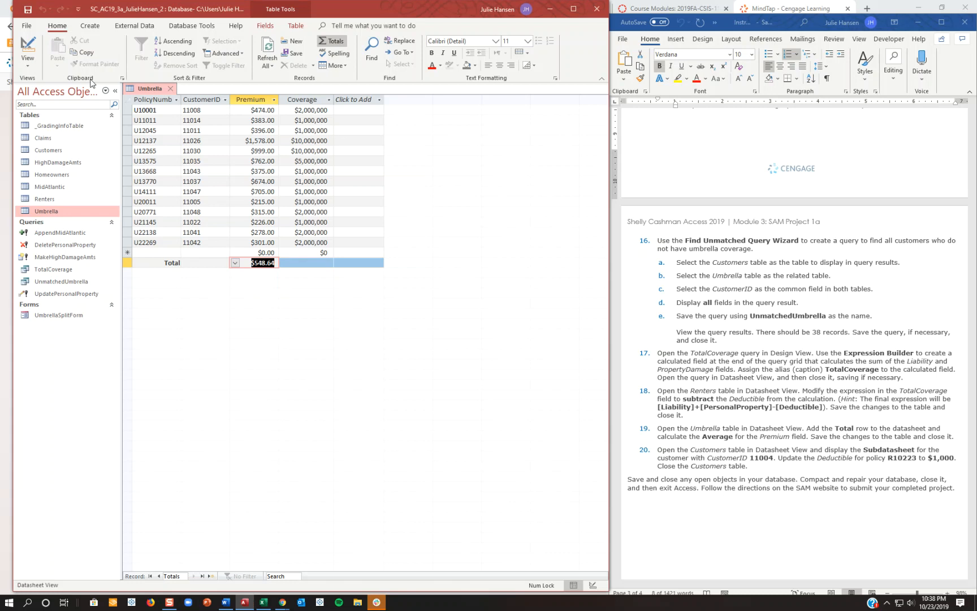
Save the changes to the Umbrella table and close it.
{"action": "right_click", "coordinate": [146, 92]}
{"action": "left_click", "coordinate": [162, 95]}
{"action": "right_click", "coordinate": [153, 86]}
{"action": "left_click", "coordinate": [170, 103]}
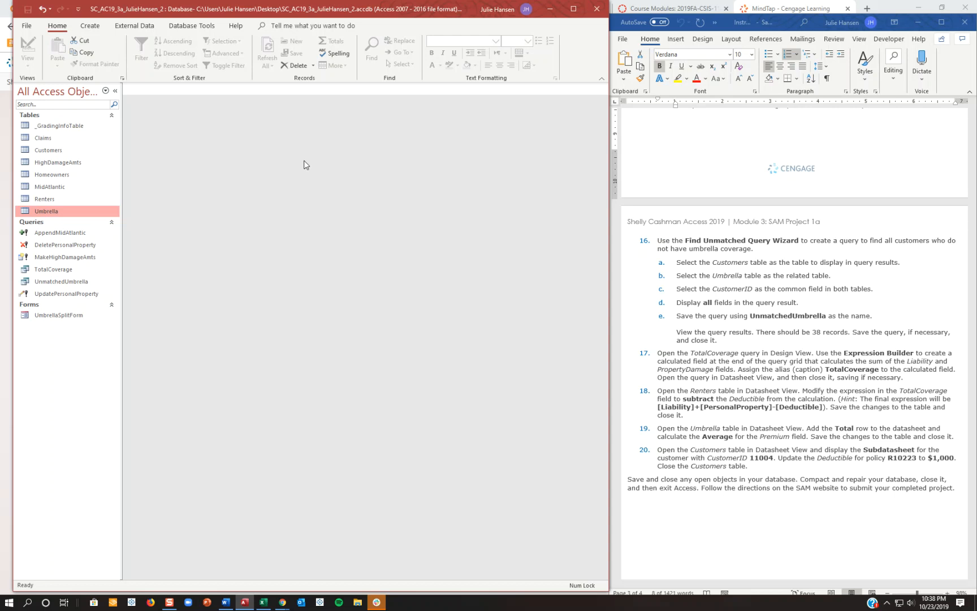
Open the Customers table and set the Deductible to $1,000 in the fourth customer's policy subdatasheet, collapsing it when done.
{"action": "double_click", "coordinate": [59, 152]}
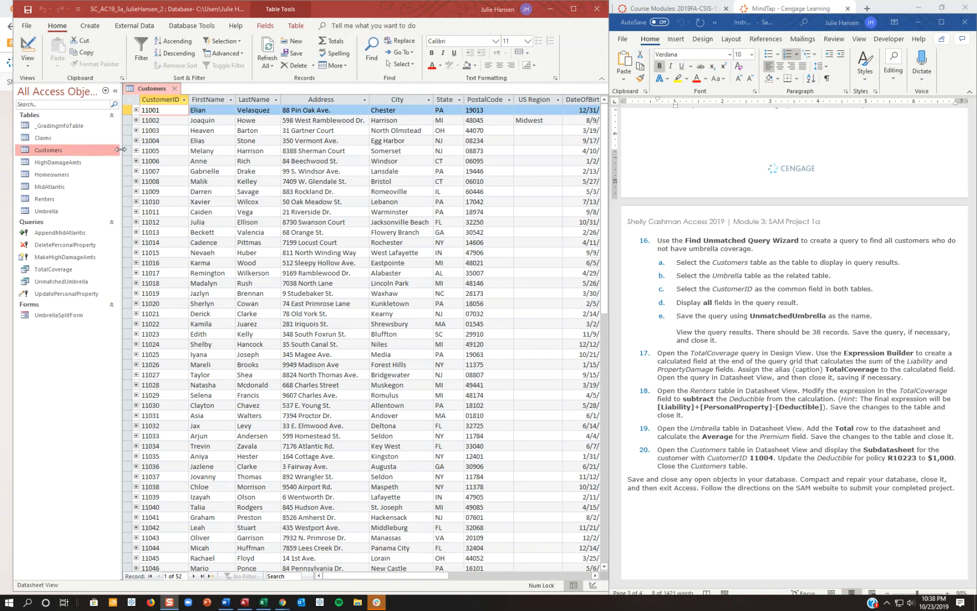
{"action": "left_click", "coordinate": [136, 140]}
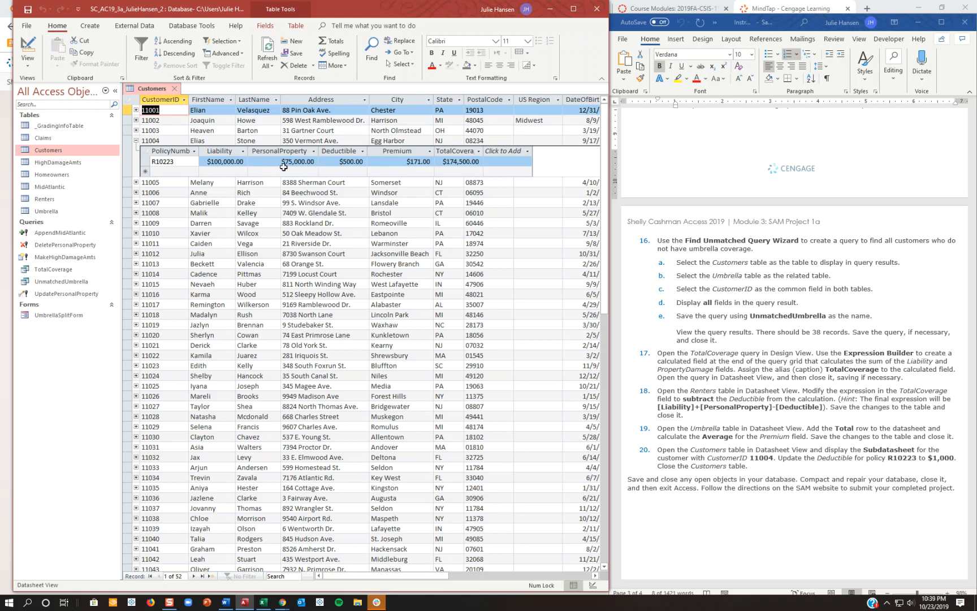
{"action": "left_click", "coordinate": [342, 161]}
{"action": "key", "text": "F2"}
{"action": "type", "text": "1000"}
{"action": "key", "text": "Tab"}
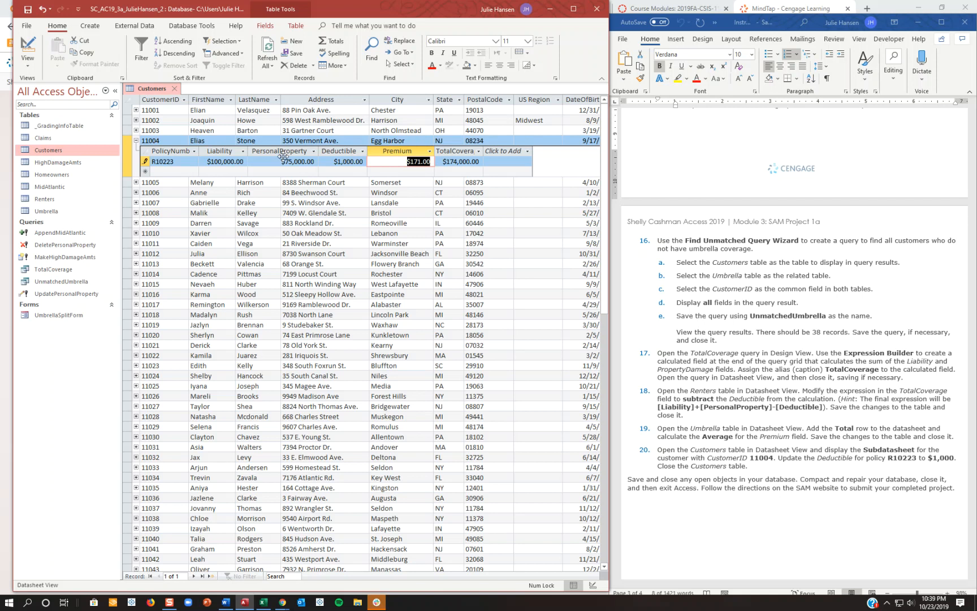
{"action": "left_click", "coordinate": [136, 143]}
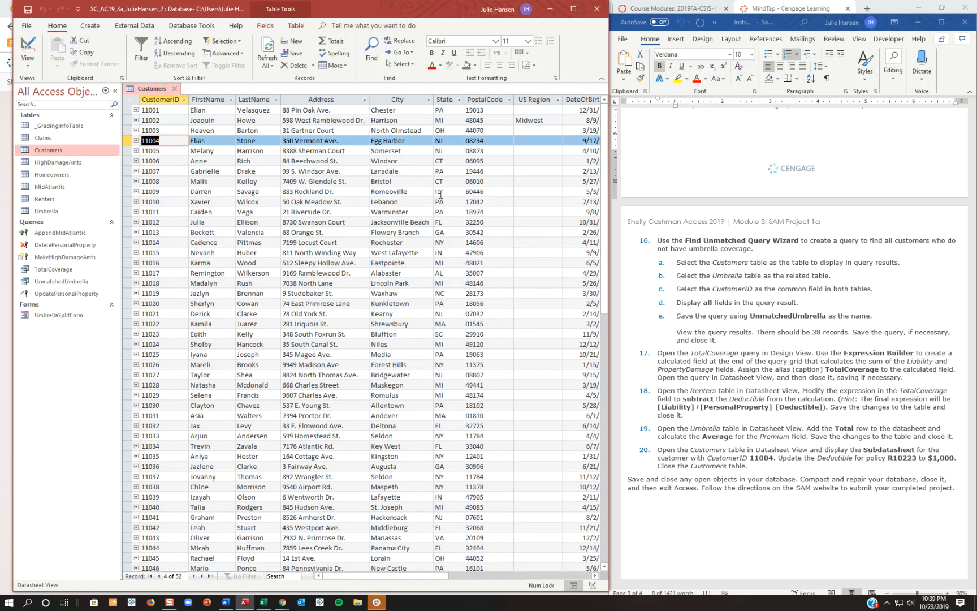